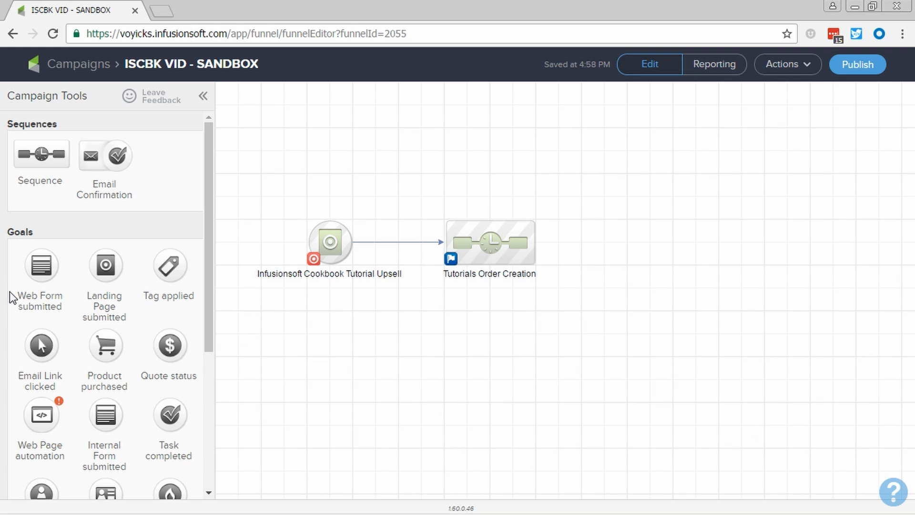
Add a web form submitted goal named "Decline Original Upsell" below the Infusionsoft Cookbook Tutorial Upsell goal.
left_click_drag(43, 278, 364, 344)
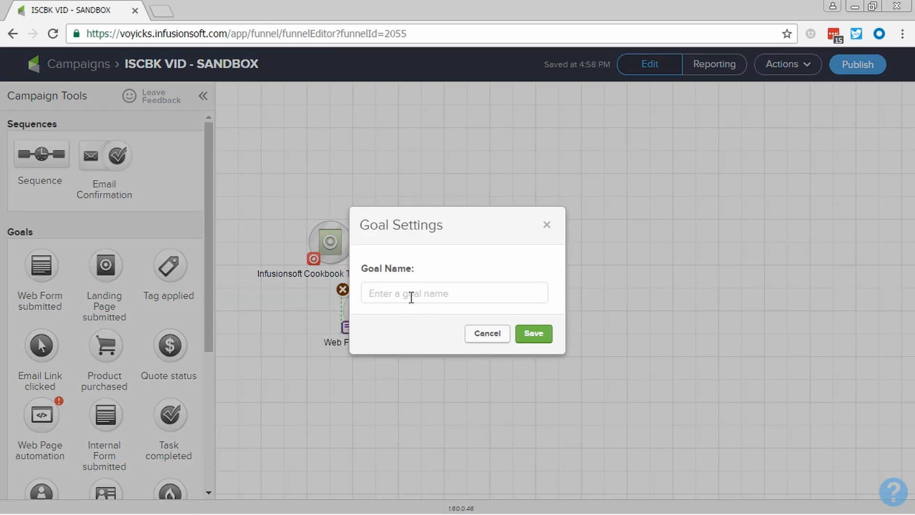
type("Decline G")
type("riginal Upsell")
left_click(533, 334)
left_click(517, 356)
Add a landing page submitted goal named "Cookbook Payments Downsell" to the lower right of the Tutorials Order Creation sequence.
mouse_move(327, 239)
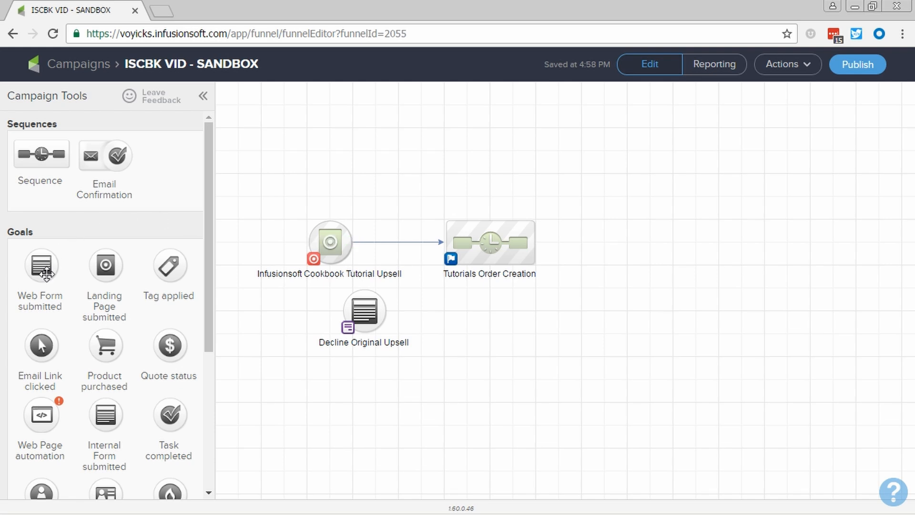
left_click_drag(102, 268, 597, 342)
left_click(458, 296)
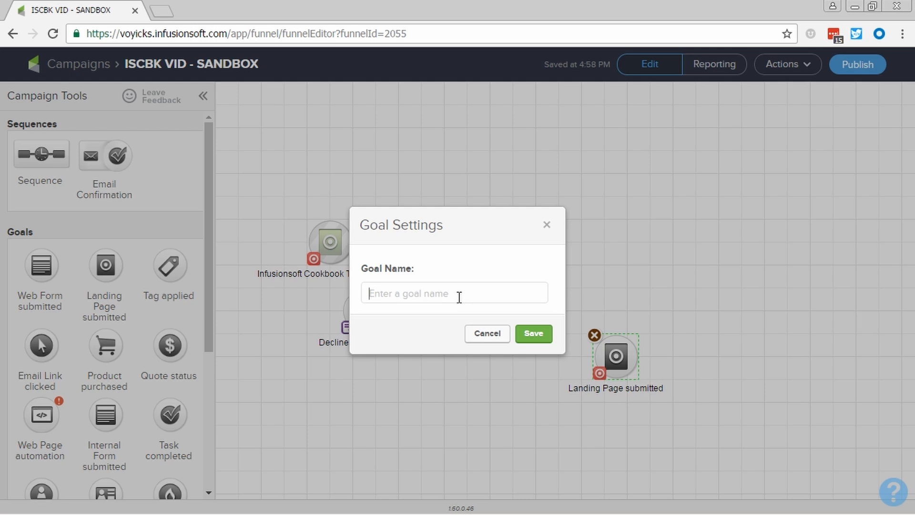
type("Cookbook Payment")
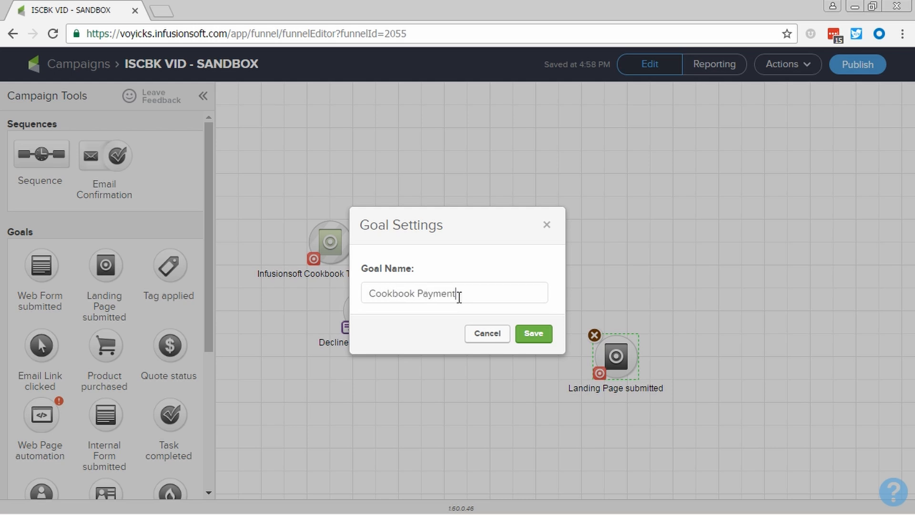
type("s Downsell")
left_click(529, 336)
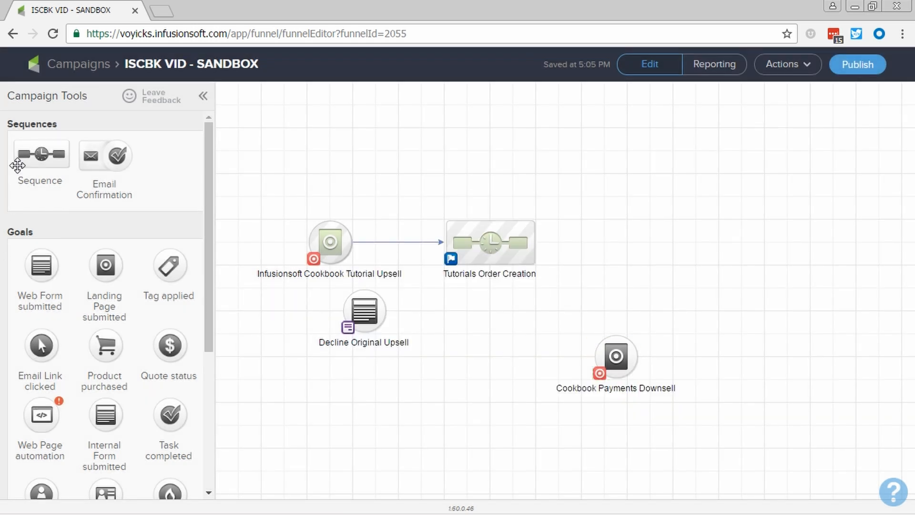
Add a sequence beside the Cookbook Payments Downsell goal, connect the goal to it, and name it "Cookbook Payments Order Creation".
left_click_drag(30, 153, 715, 345)
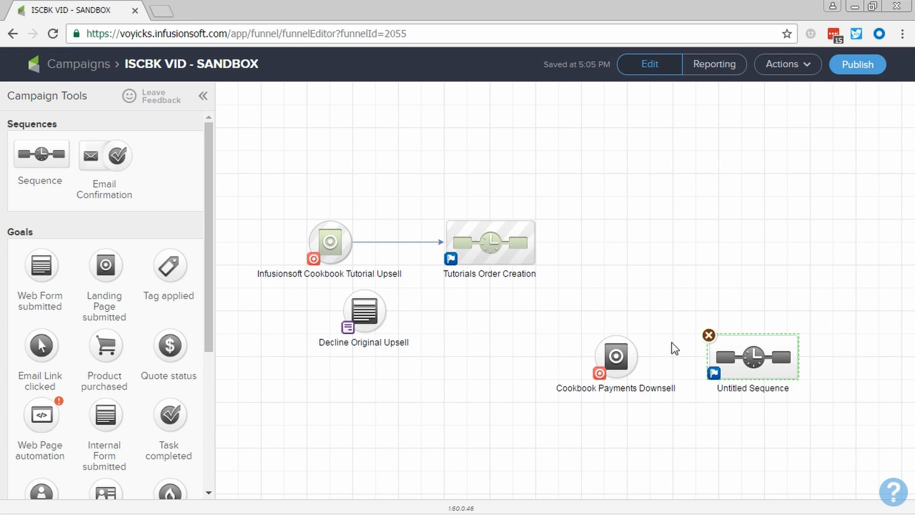
left_click_drag(645, 360, 757, 359)
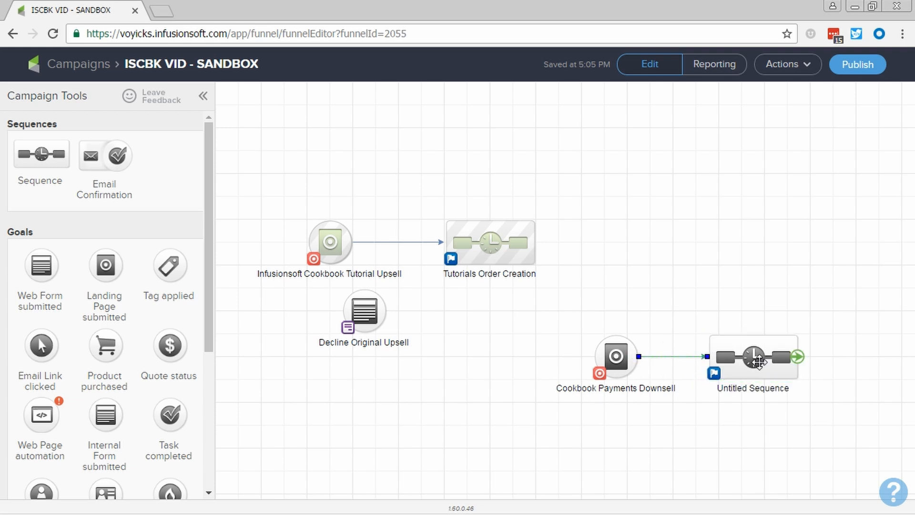
left_click(753, 388)
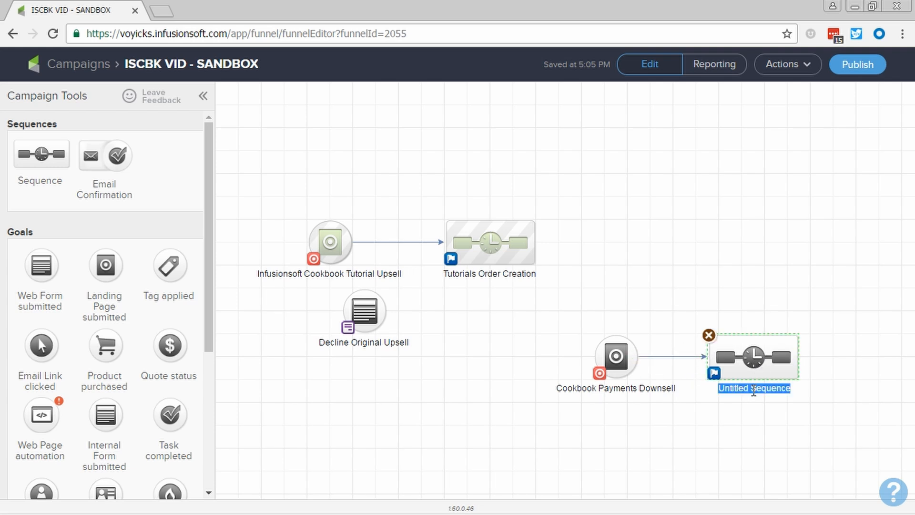
type("Cookbo")
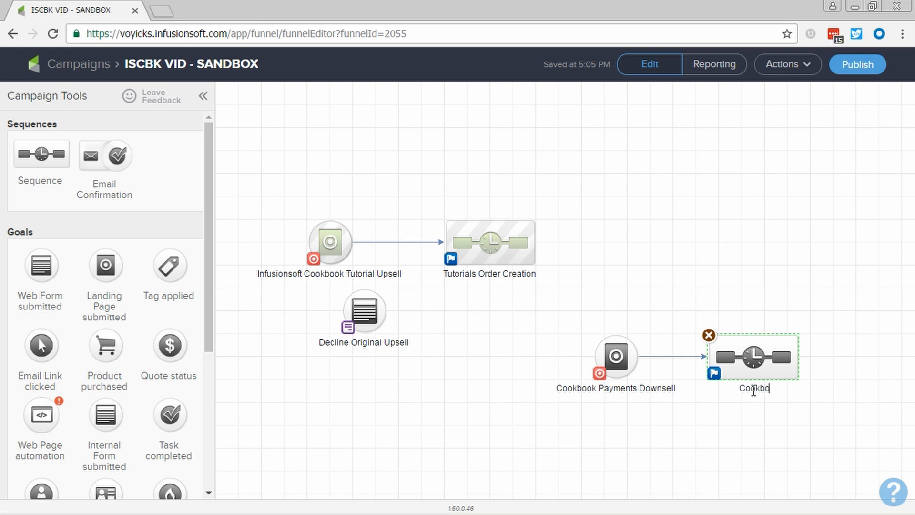
type("ok Payments Ord")
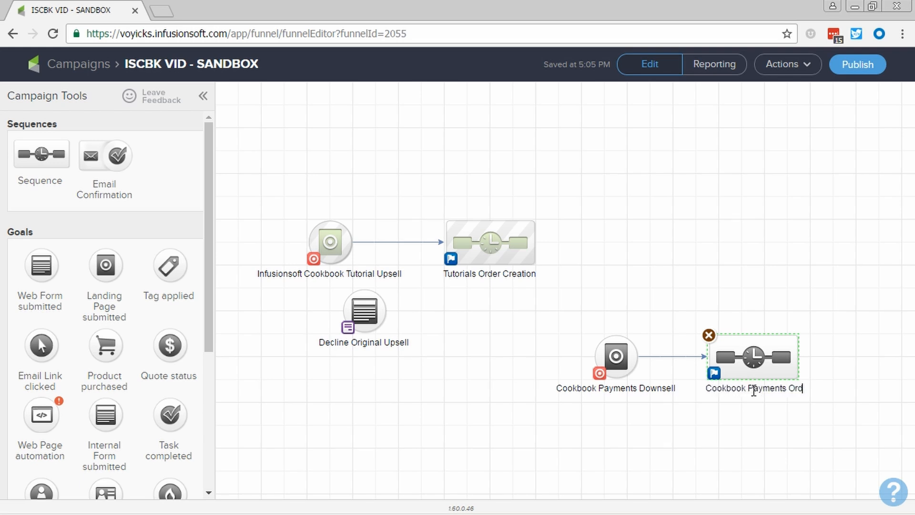
type("er Creation")
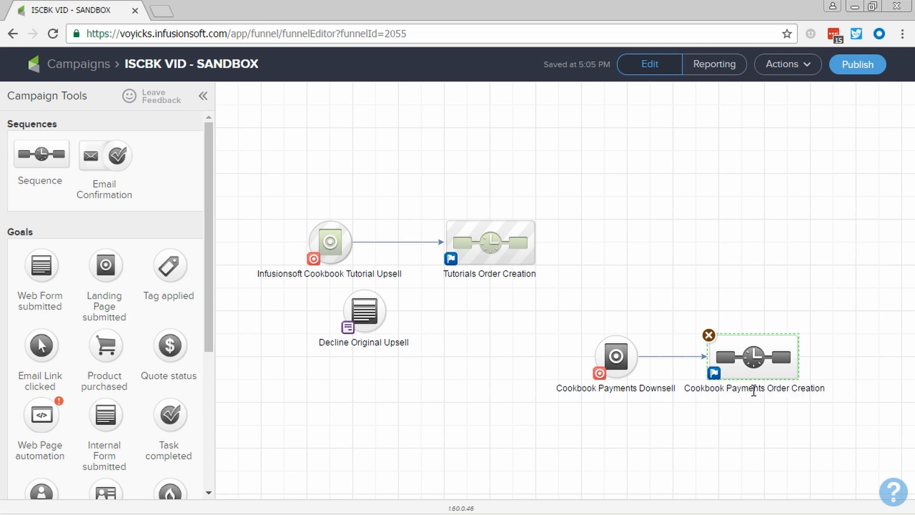
left_click(480, 365)
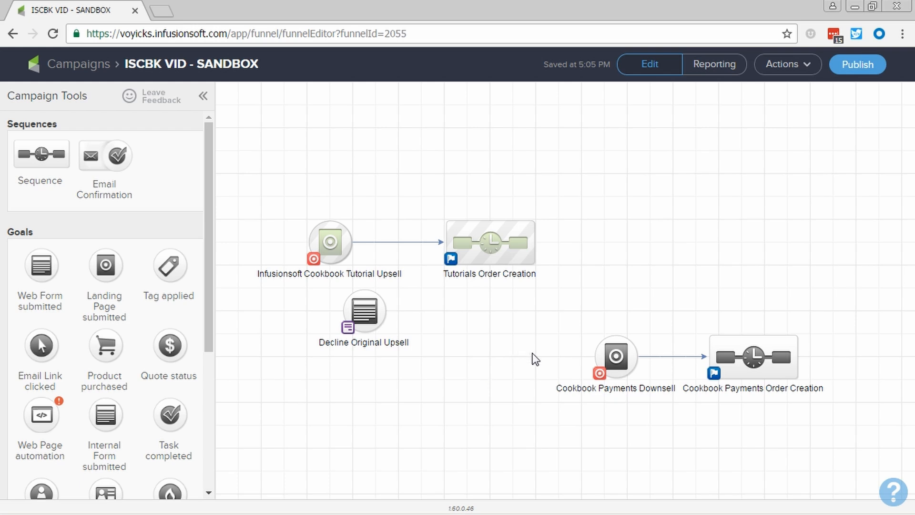
Add a landing page submitted goal named "Cookbook Review Upsell" to the upper right of the Tutorials Order Creation sequence.
left_click_drag(106, 262, 592, 147)
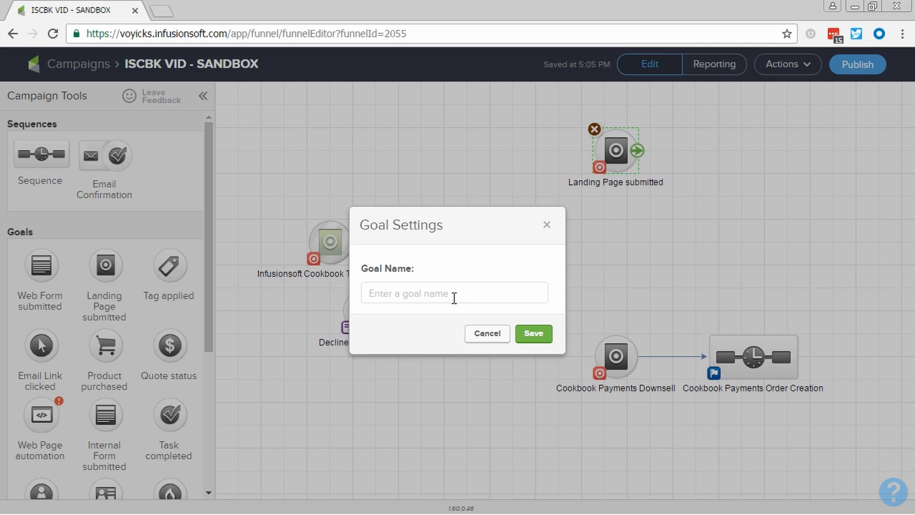
type("Cookbook Review Upsell")
left_click(543, 334)
left_click(544, 330)
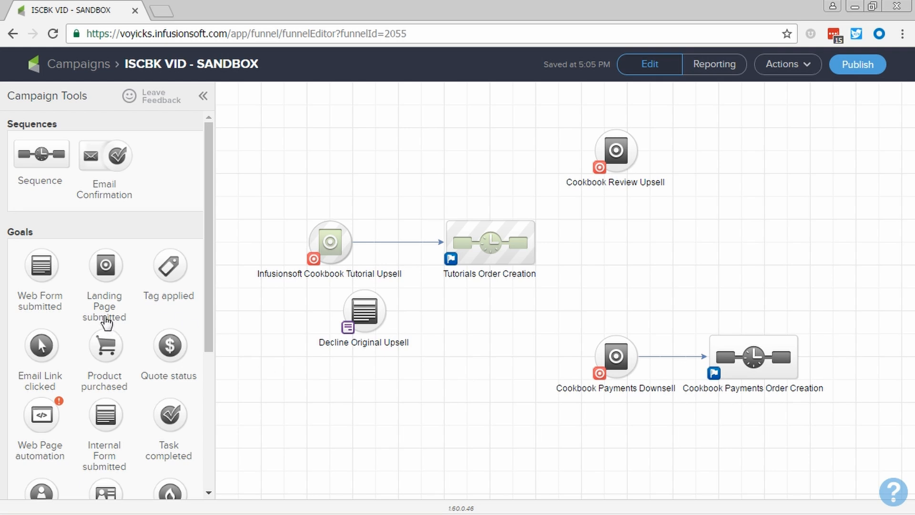
Add a sequence beside the Cookbook Review Upsell goal, connect the goal to it, and name it "Cookbook Review Order Creation".
left_click_drag(40, 156, 722, 143)
left_click_drag(636, 152, 724, 165)
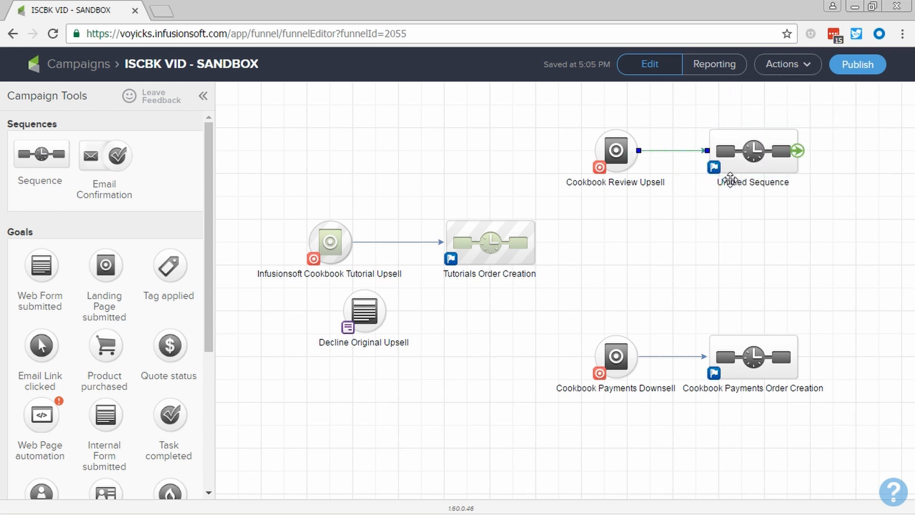
left_click(730, 181)
type("C")
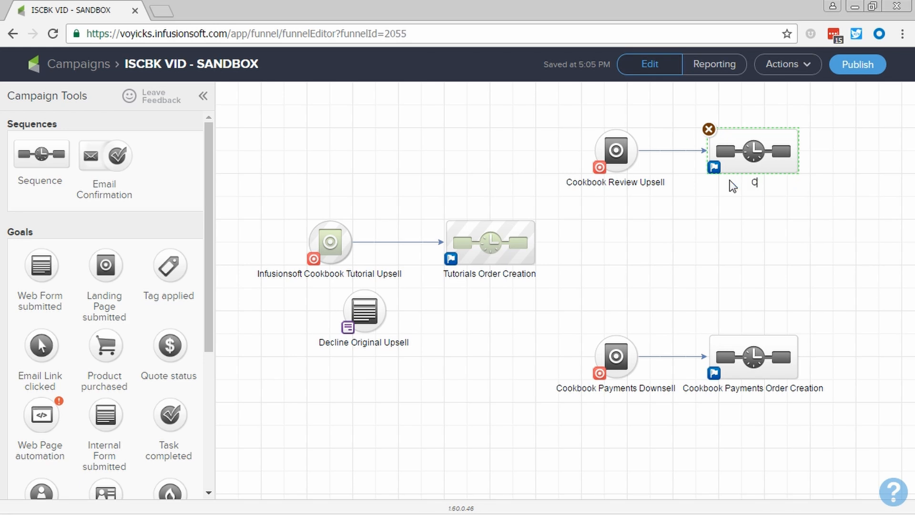
type("ookbook Review Order Creation")
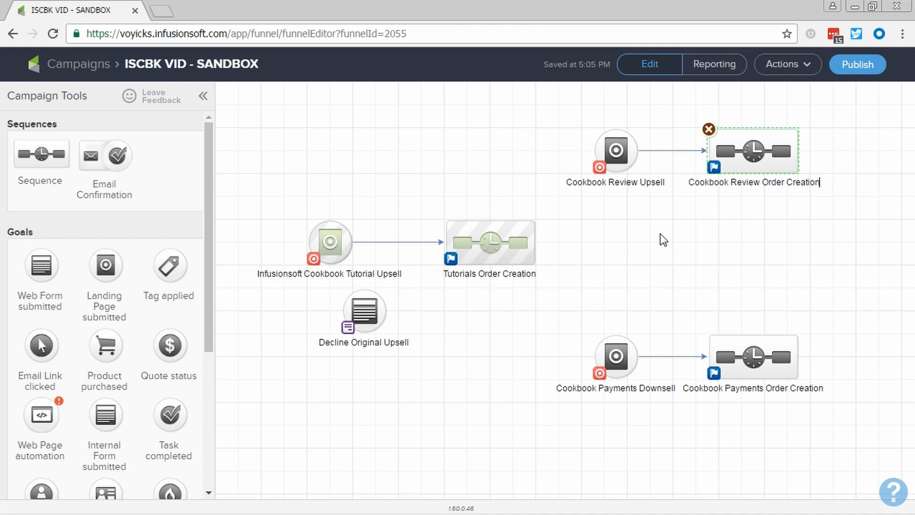
left_click(642, 253)
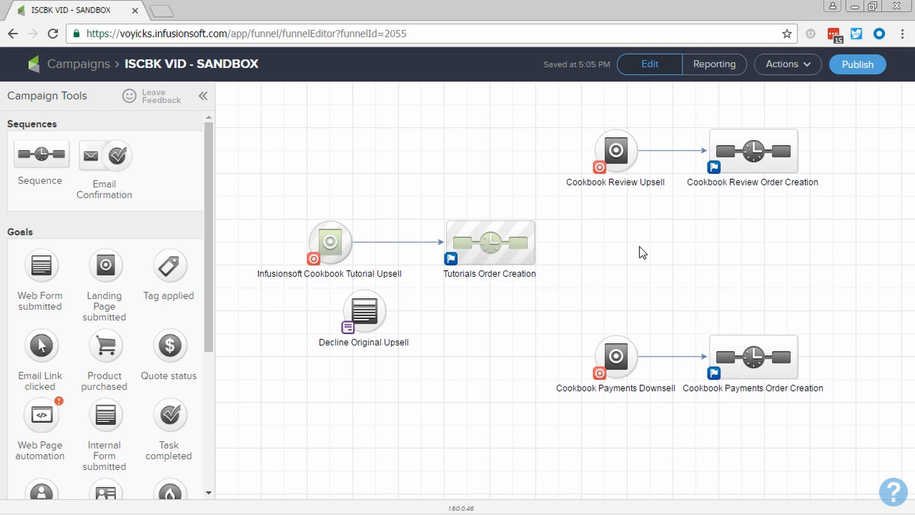
Open the landing page of the Cookbook Review Upsell goal for editing.
mouse_move(619, 162)
left_click(329, 241)
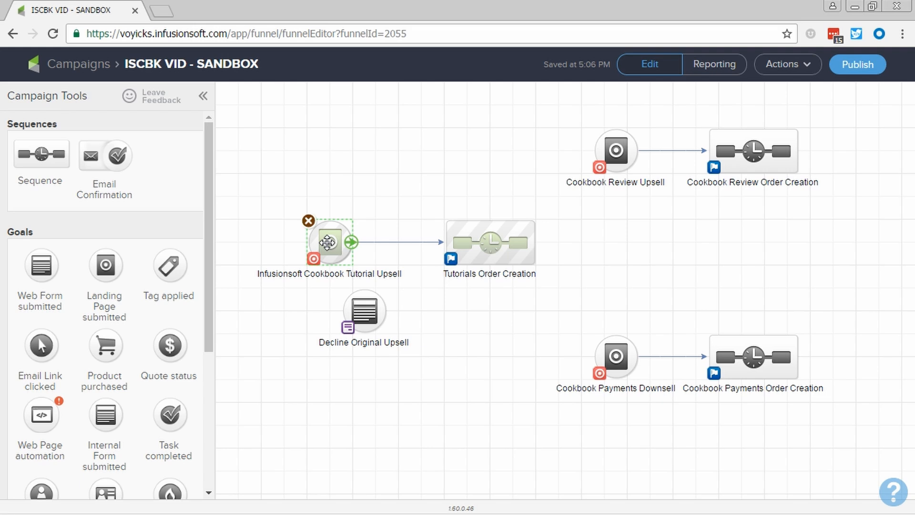
mouse_move(617, 147)
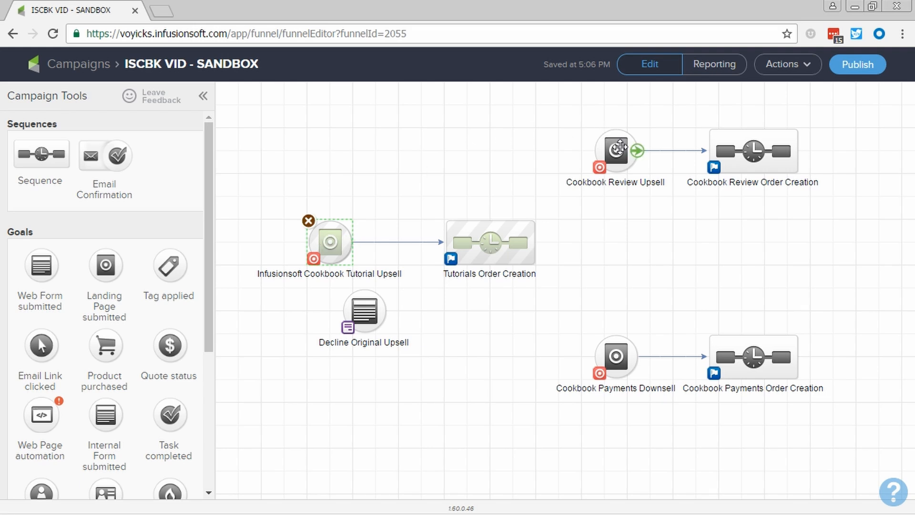
left_click(617, 149)
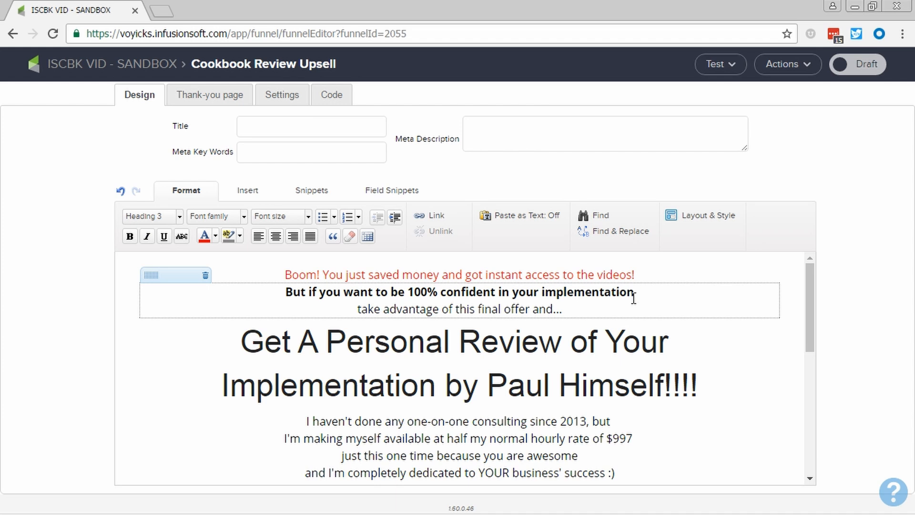
Review the landing page's offer content and inspect the settings of its hidden Email field.
scroll(633, 298, "down", 2)
scroll(626, 320, "down", 4)
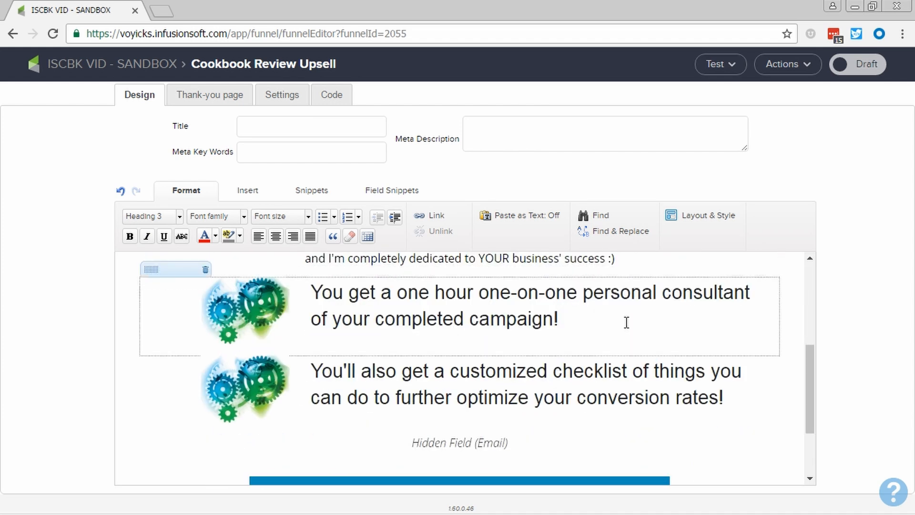
scroll(621, 319, "down", 2)
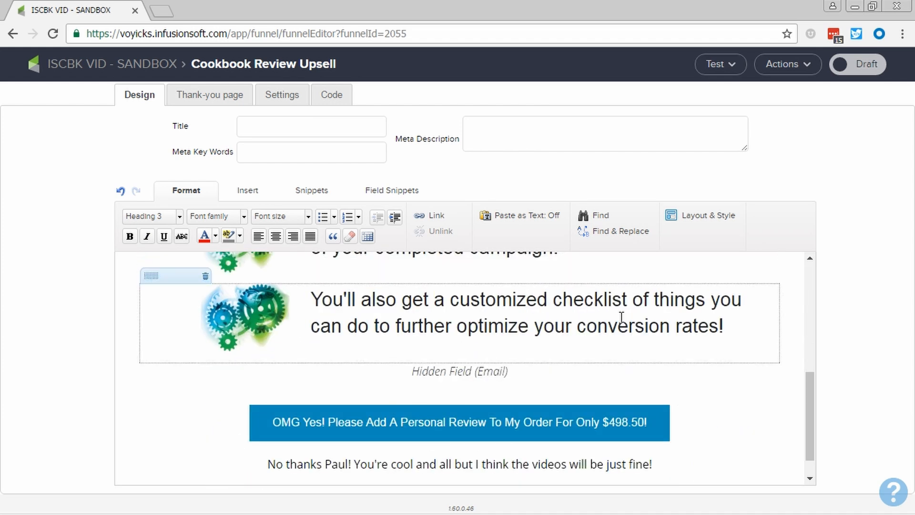
double_click(488, 373)
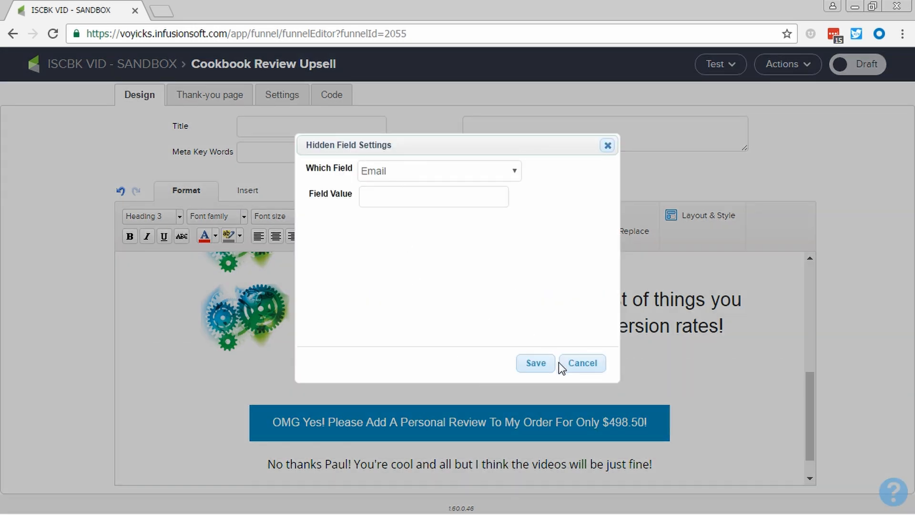
left_click(582, 364)
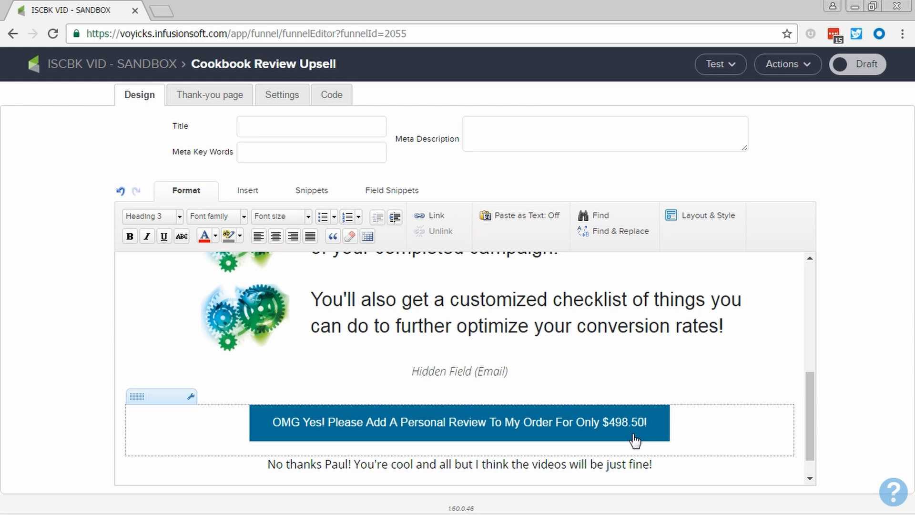
scroll(637, 433, "down", 1)
left_click(656, 431)
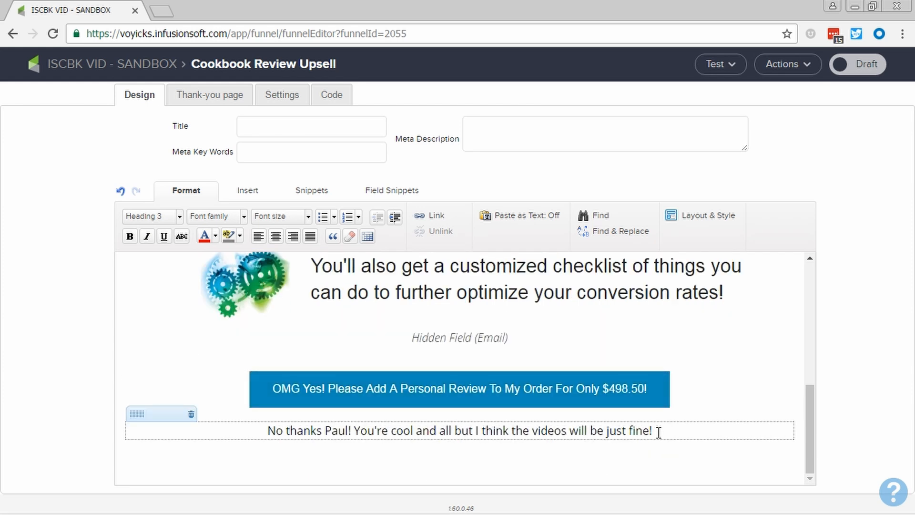
left_click_drag(664, 431, 265, 429)
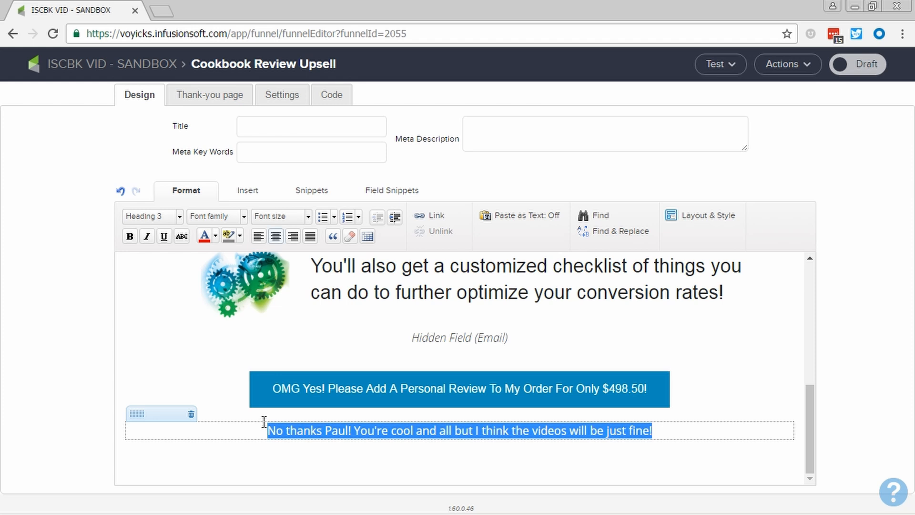
left_click(431, 219)
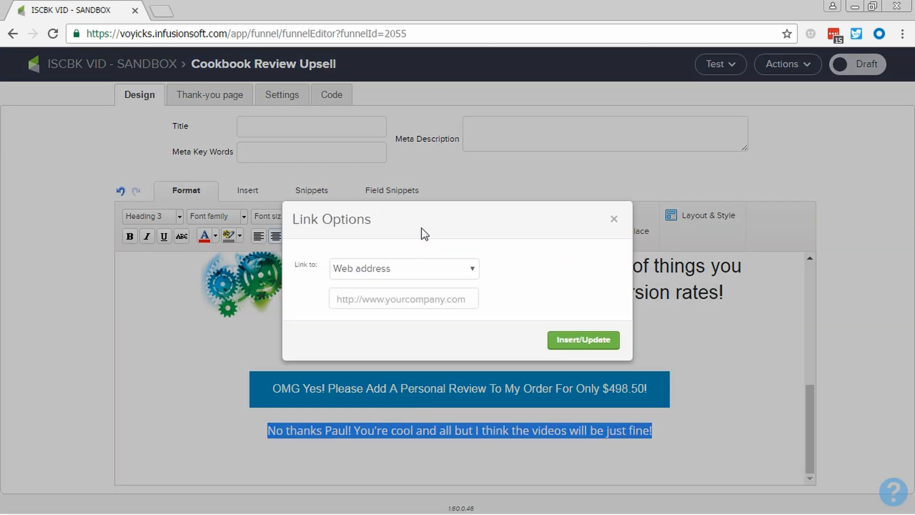
left_click(411, 297)
type("www.m")
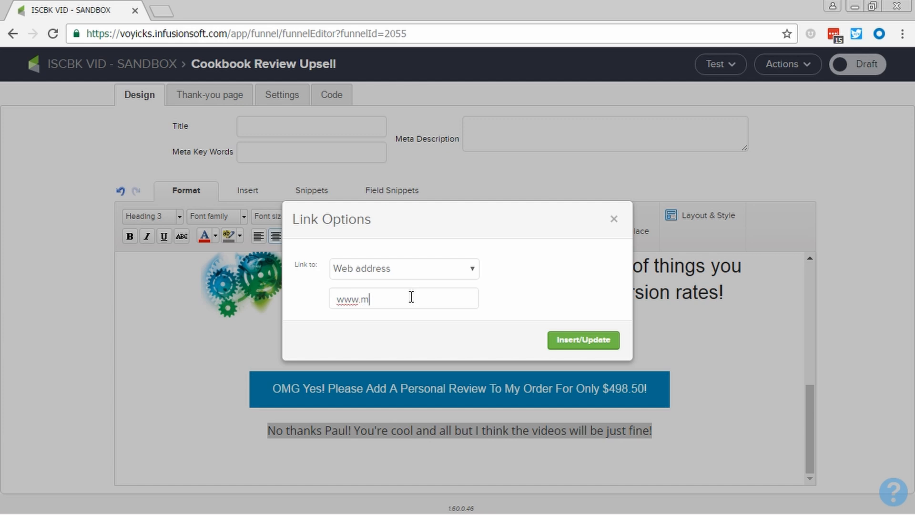
type("ywebsite.com/")
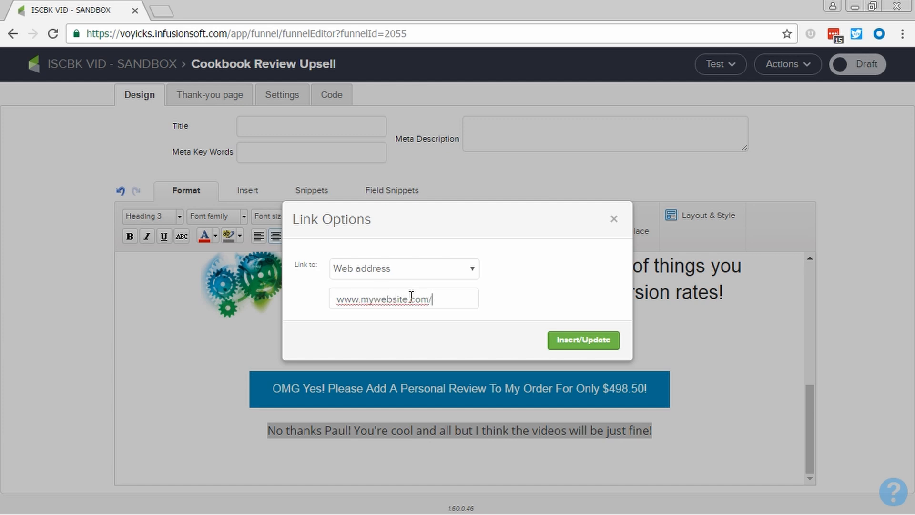
type("upsell-decline")
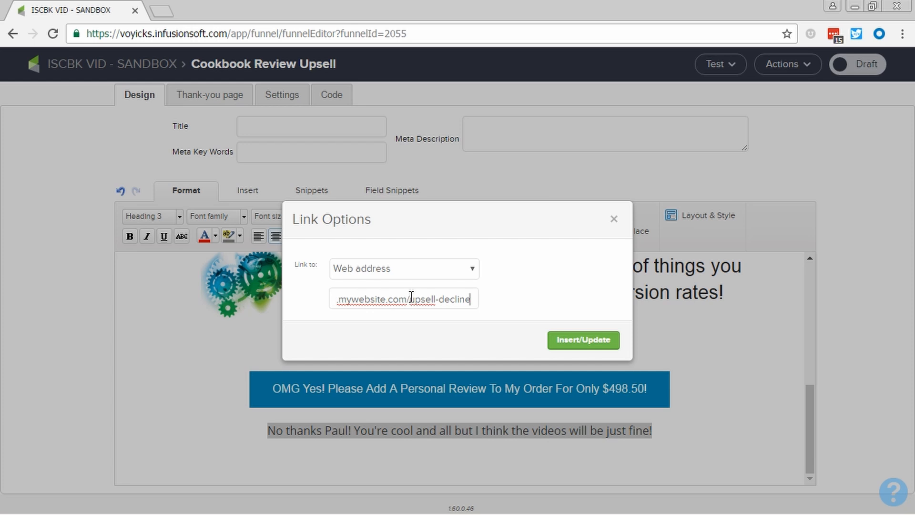
left_click(567, 343)
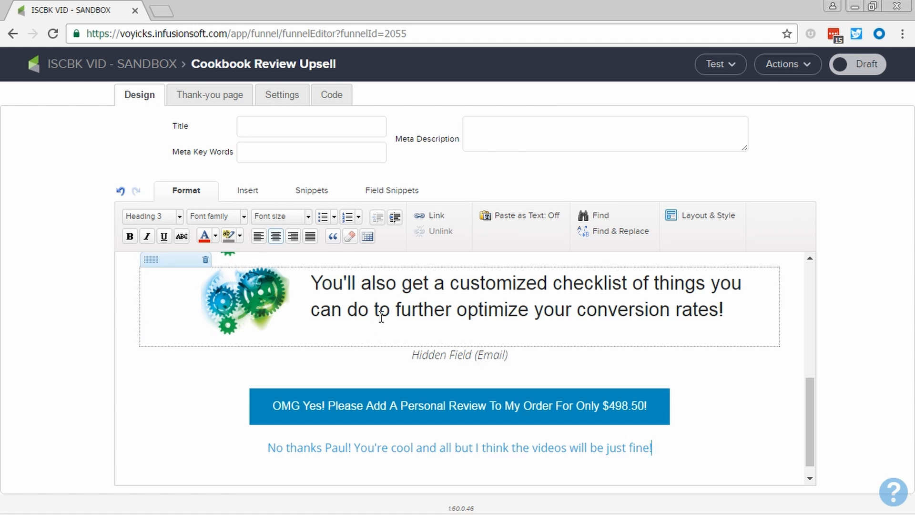
Remove the sentence "We will contact you shortly." from the Cookbook Review Upsell thank-you page.
left_click(228, 98)
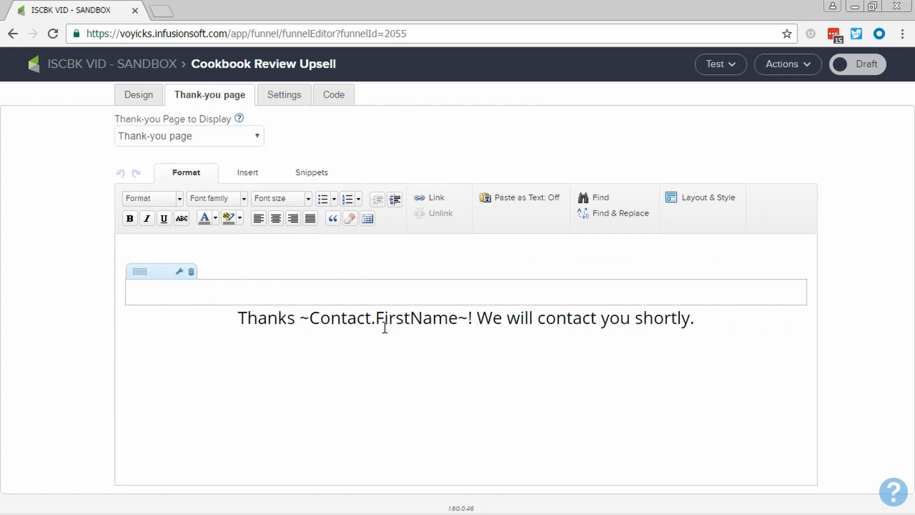
left_click_drag(477, 318, 694, 318)
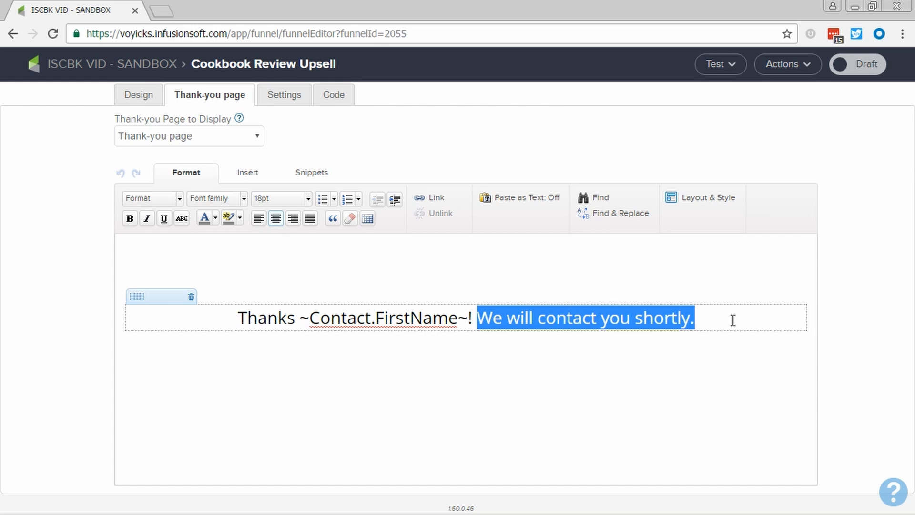
key("BackSpace")
key("BackSpace")
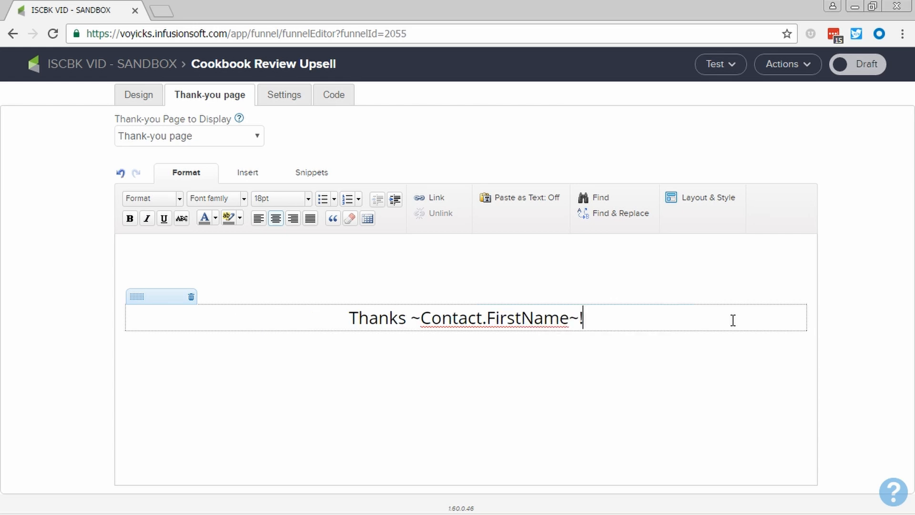
Add the line "I will contact you personally to schedule your review :)" below the thanks line, separated by a blank line.
key("Return")
key("Return")
type("I wi")
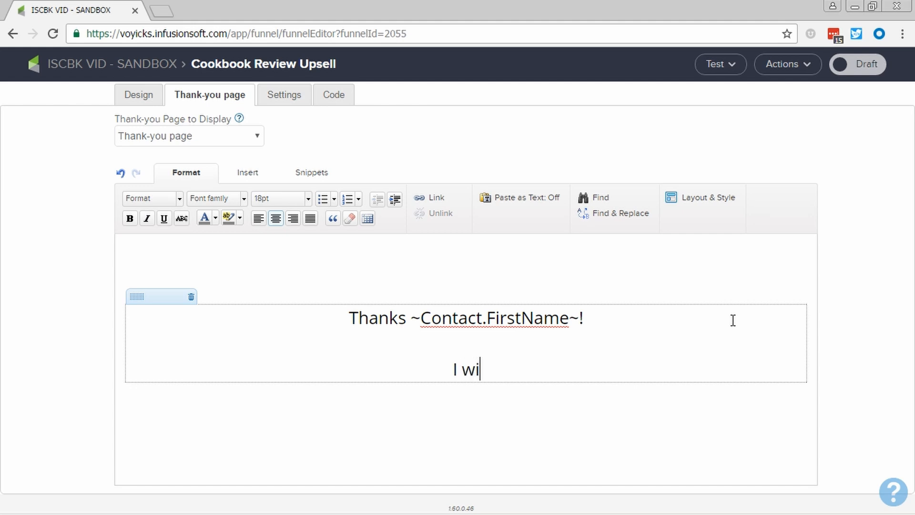
type("ll contact you personally to ")
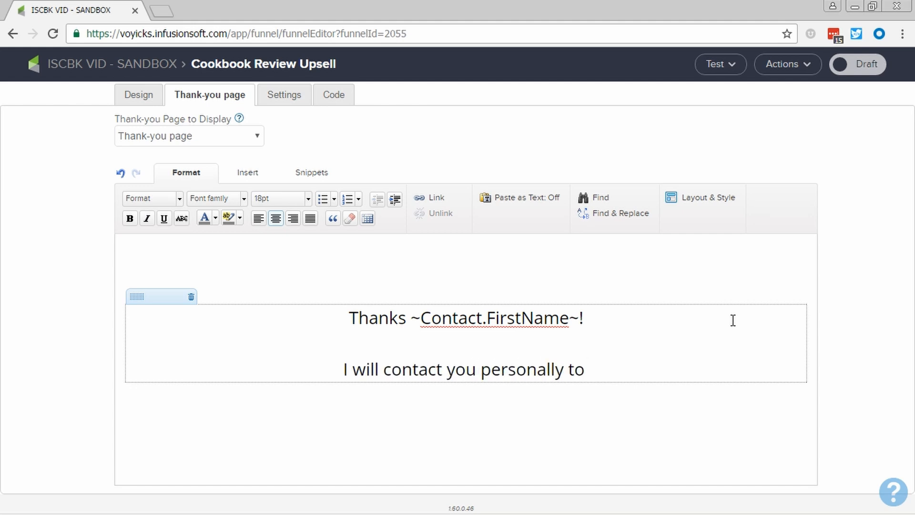
type("schedule ")
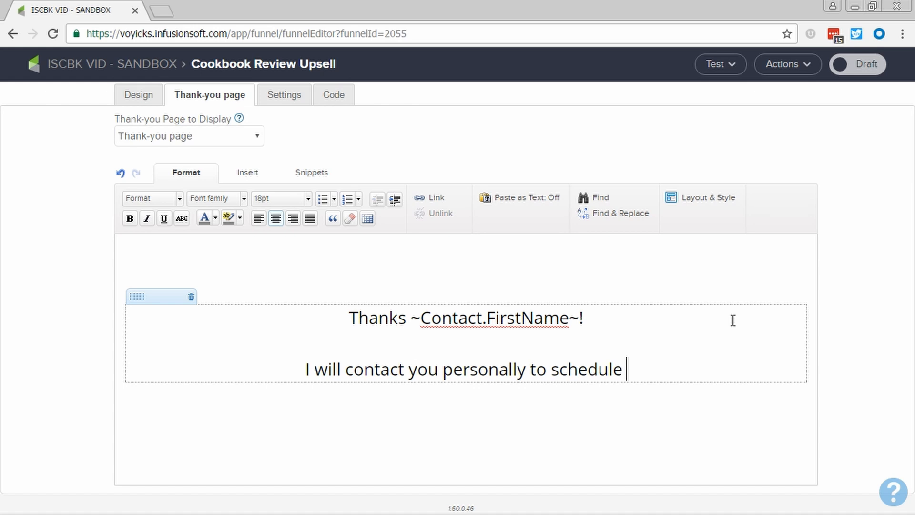
type("your review.")
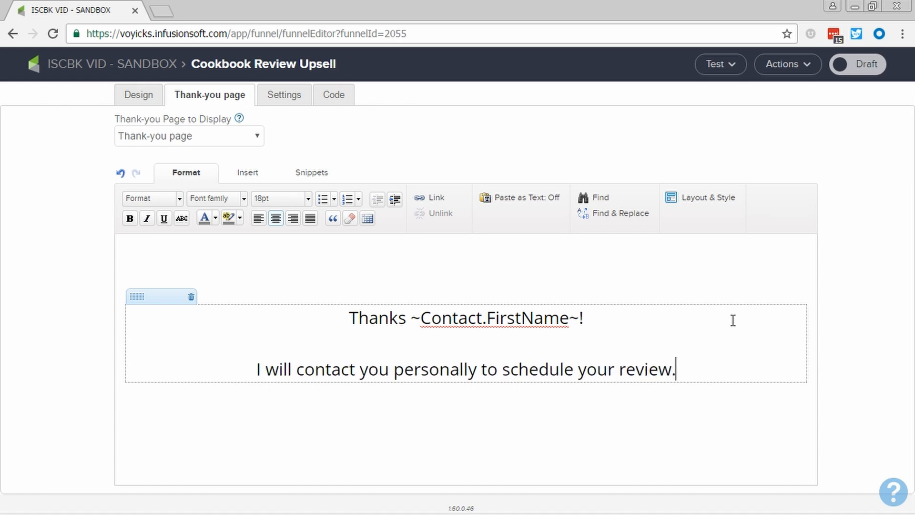
key("BackSpace")
type(":)")
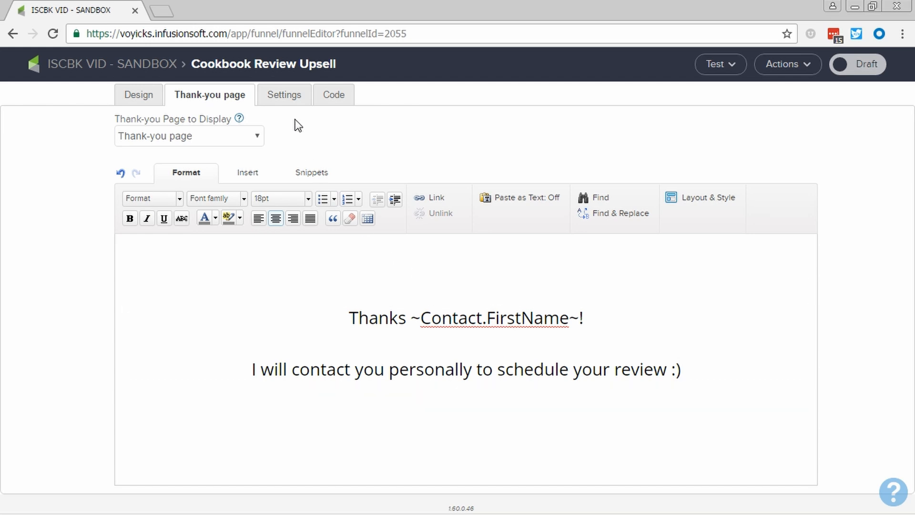
Copy the hosted Landing Page URL of Cookbook Review Upsell and mark the page Ready before returning to the campaign.
left_click(285, 96)
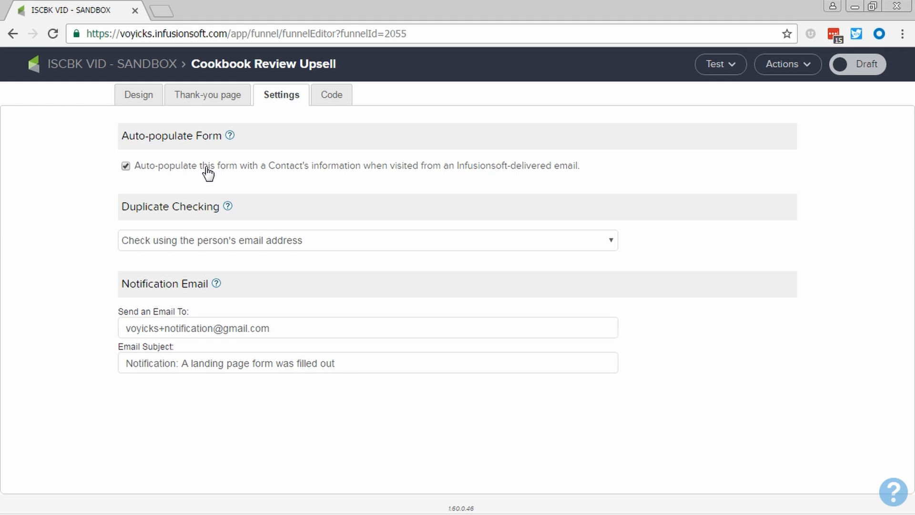
left_click(334, 96)
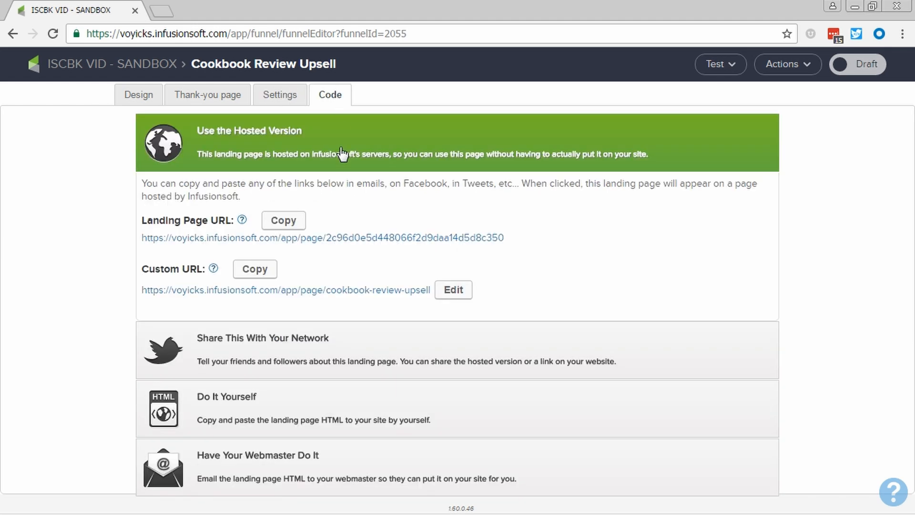
right_click(367, 241)
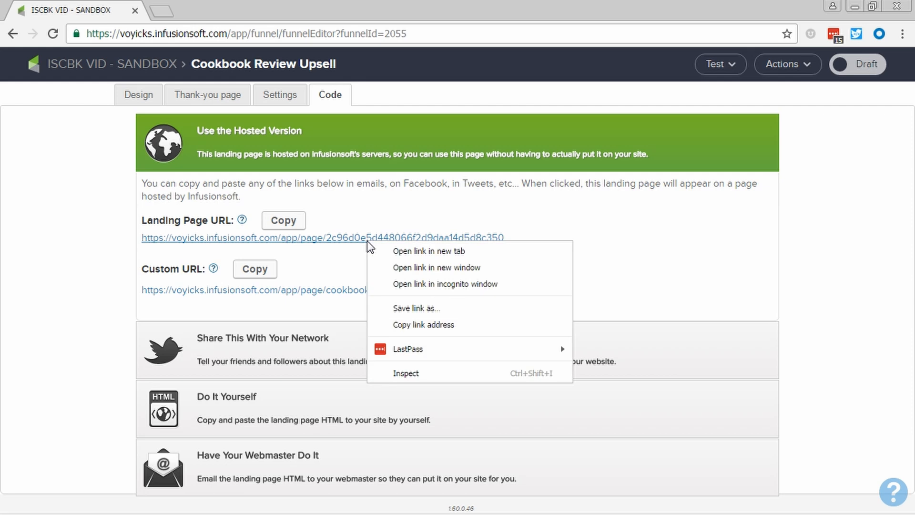
left_click(421, 324)
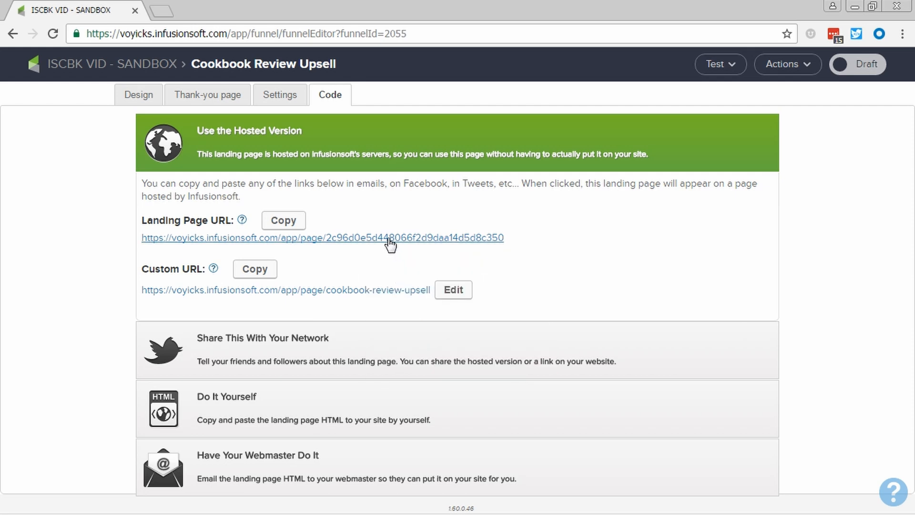
left_click(866, 66)
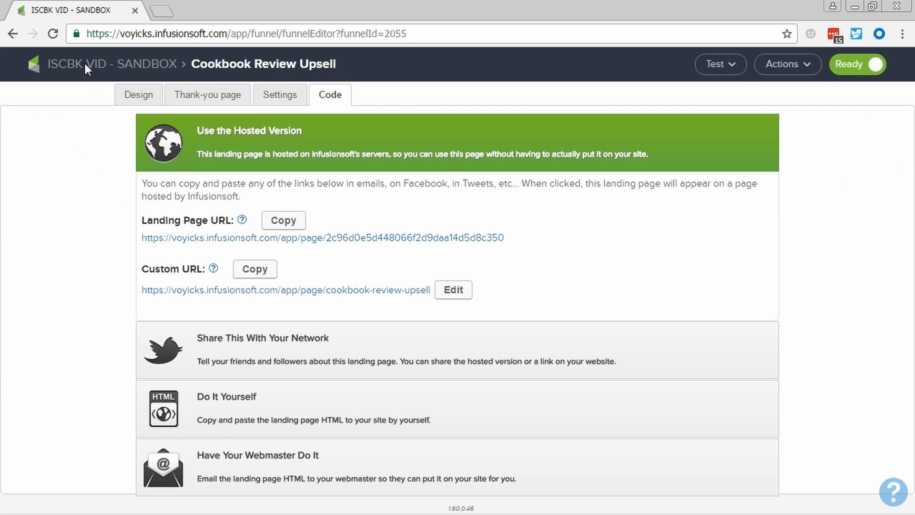
left_click(116, 67)
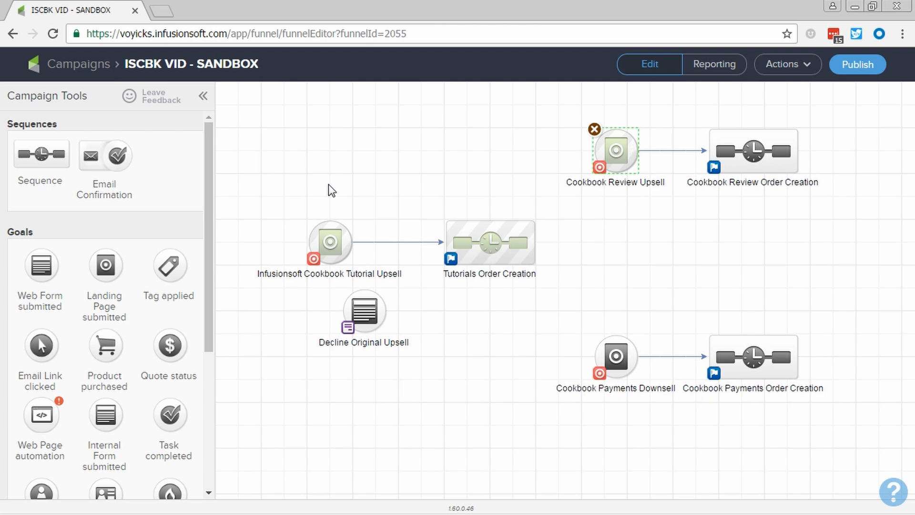
Open the Infusionsoft Cookbook Tutorial Upsell goal and make its thank-you page a web address.
left_click(618, 236)
mouse_move(617, 143)
double_click(339, 238)
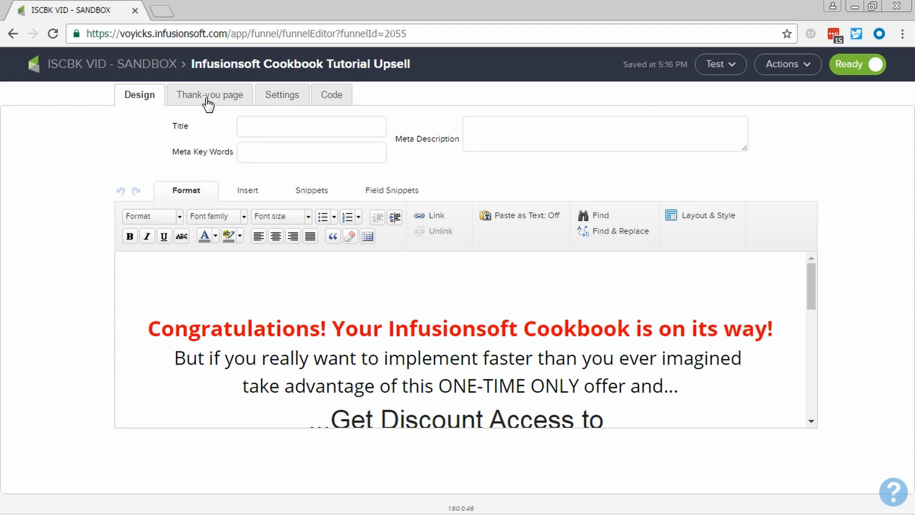
left_click(208, 96)
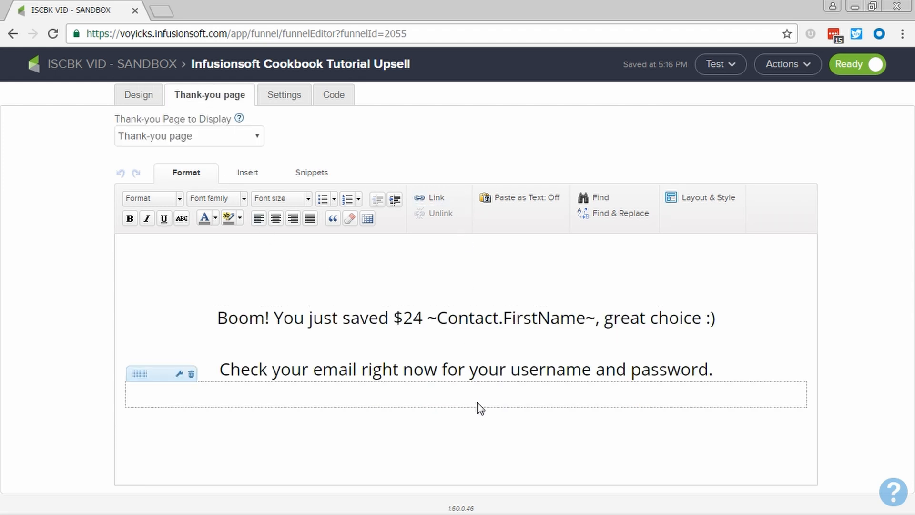
left_click(198, 136)
left_click(198, 167)
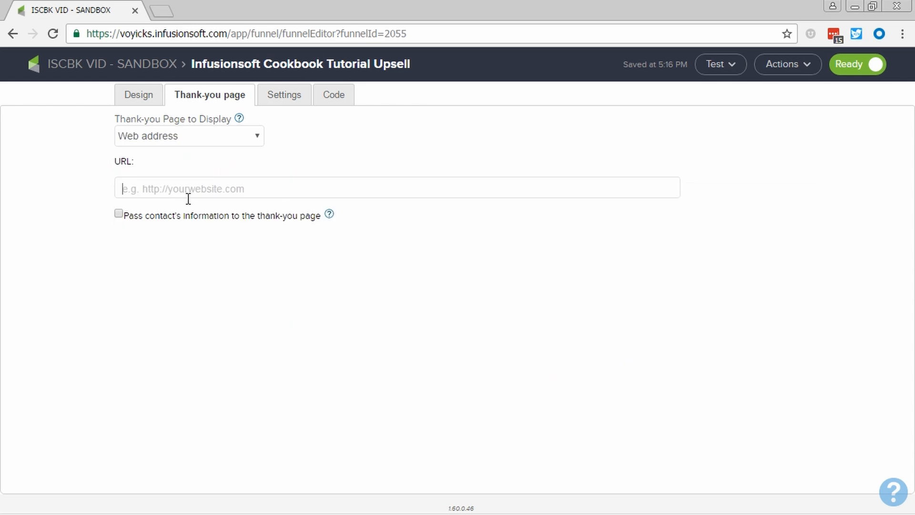
Paste the copied landing page link as the thank-you URL and enable passing the contact's information, returning to the campaign.
right_click(178, 187)
left_click(204, 268)
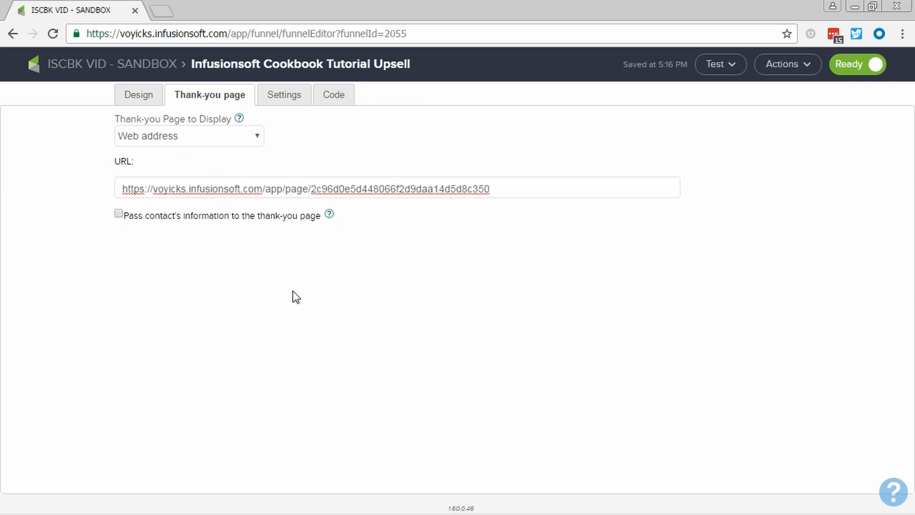
left_click(119, 214)
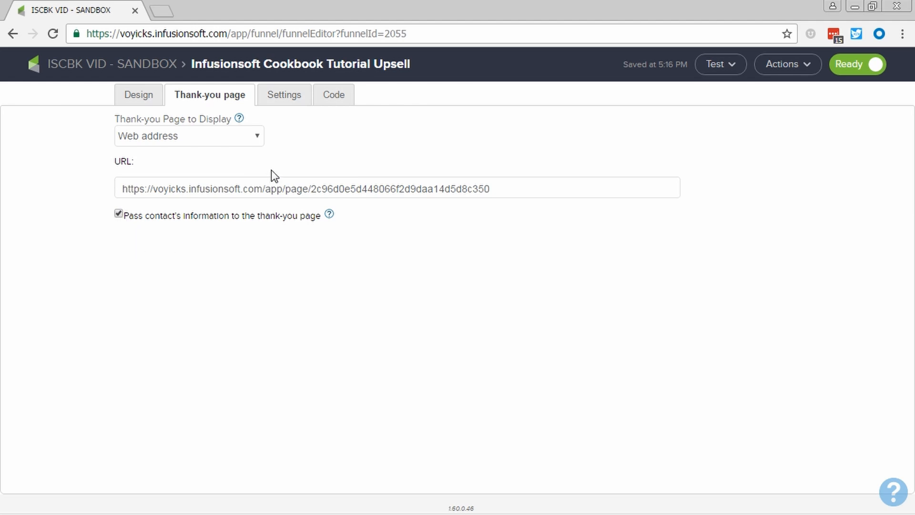
left_click(127, 65)
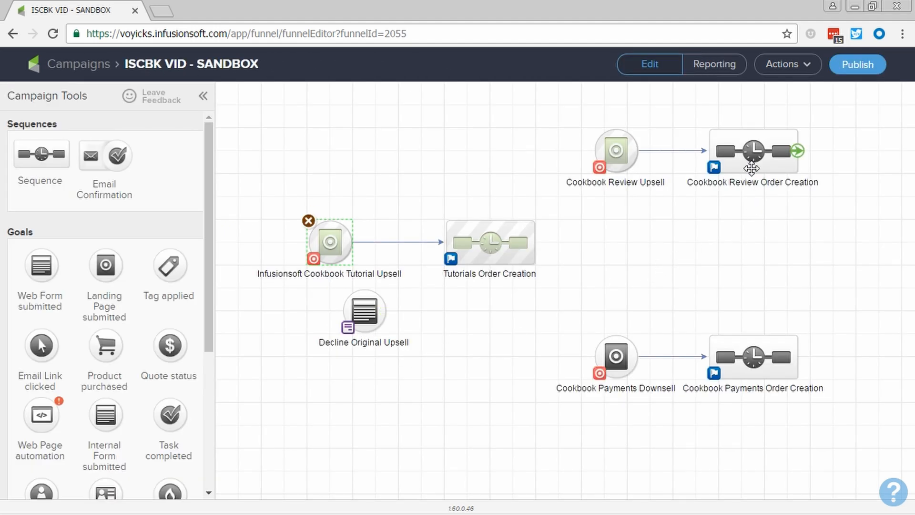
In the Cookbook Review Order Creation sequence, add a legacy Action Set after Start and name it "Create Upsell Order".
double_click(751, 168)
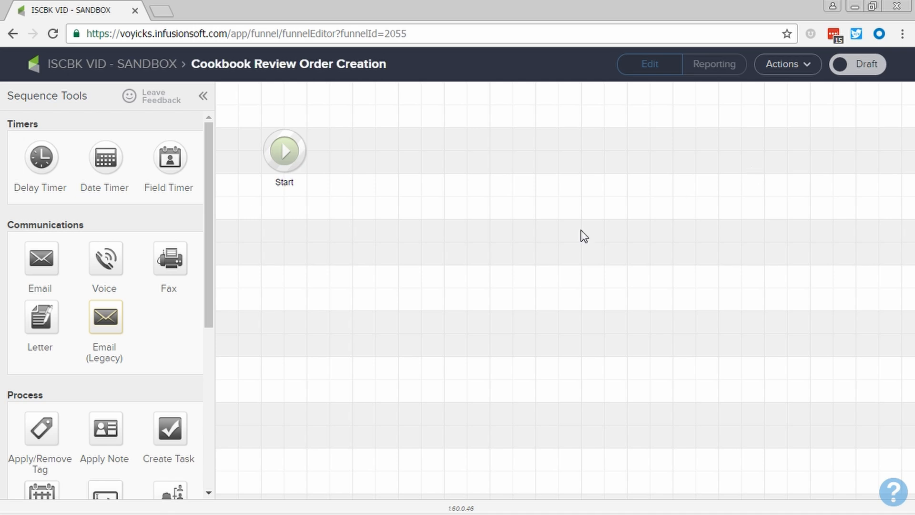
scroll(176, 322, "down", 6)
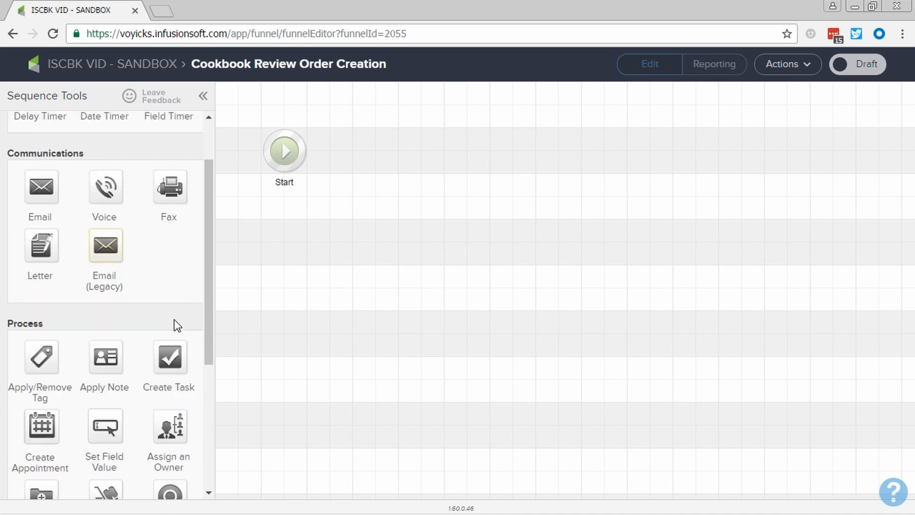
left_click_drag(105, 334, 378, 141)
left_click(386, 181)
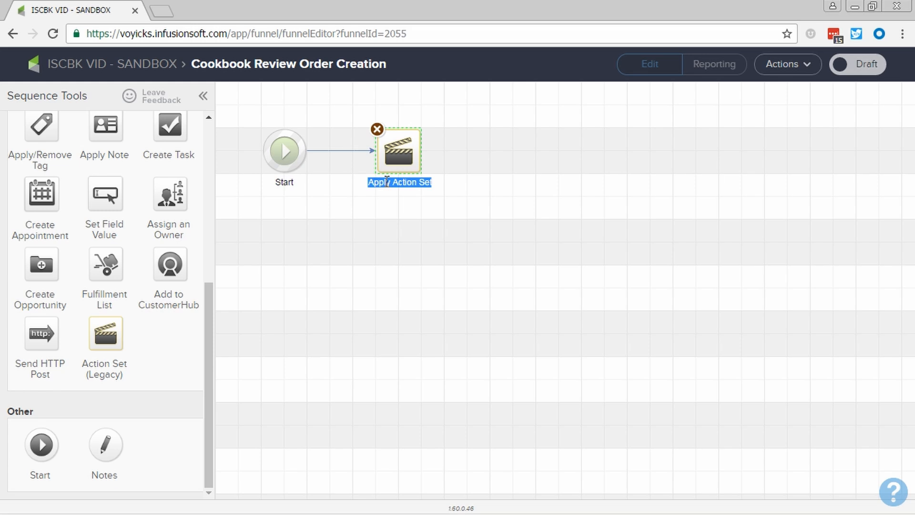
type("Create Upsel")
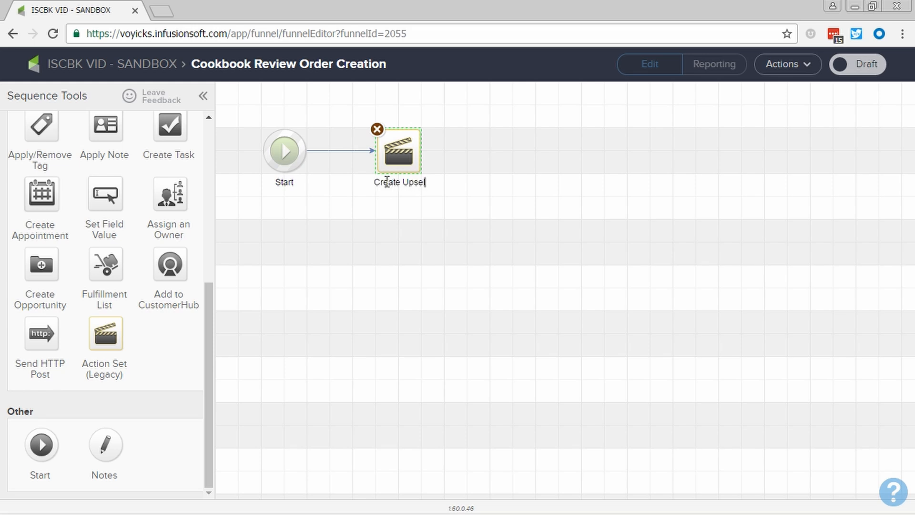
type("l Order")
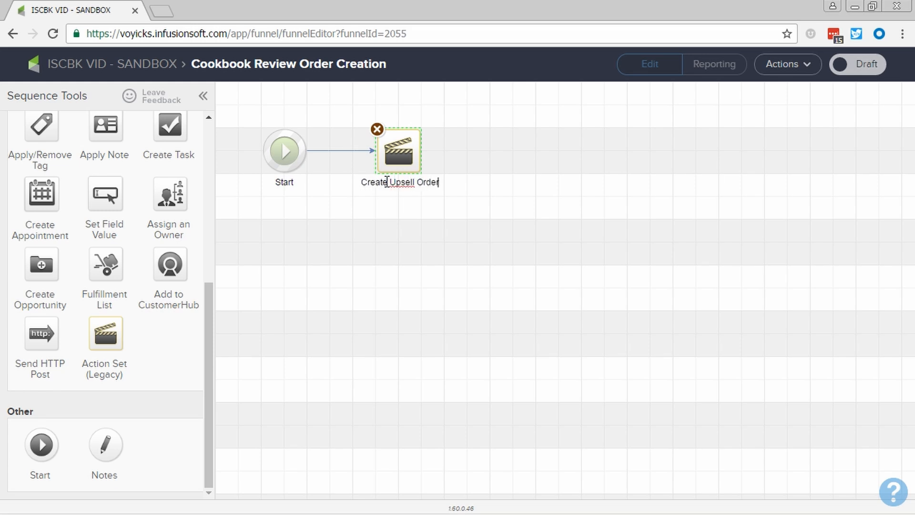
Assign the Infusionsoft Cookbook Review Upsell action set to the Create Upsell Order step.
double_click(400, 155)
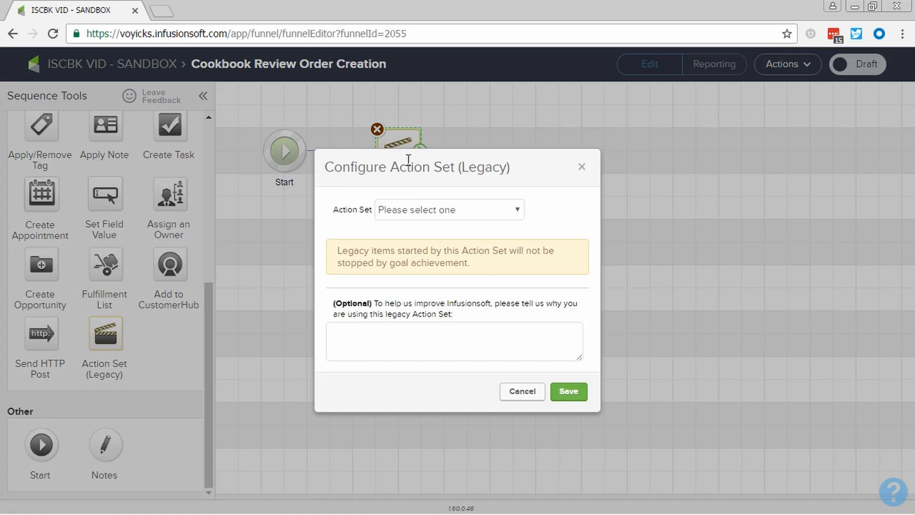
left_click(435, 214)
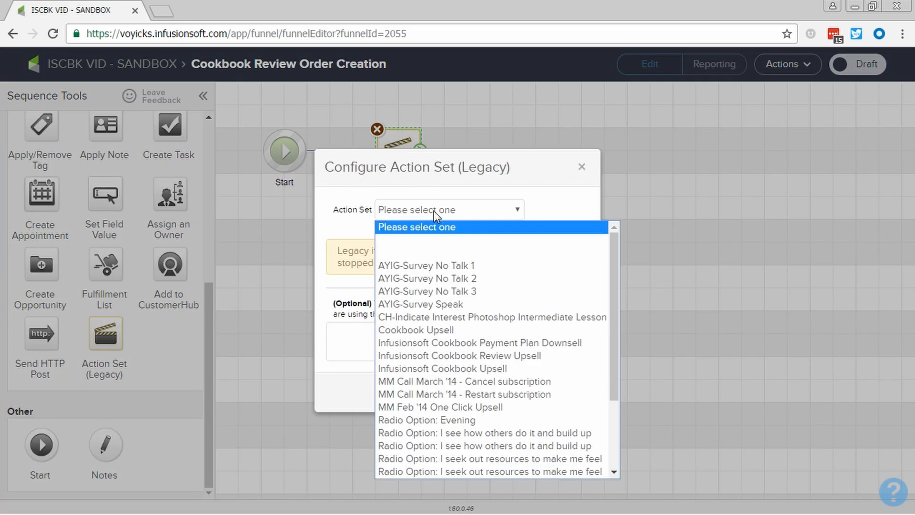
scroll(505, 362, "down", 3)
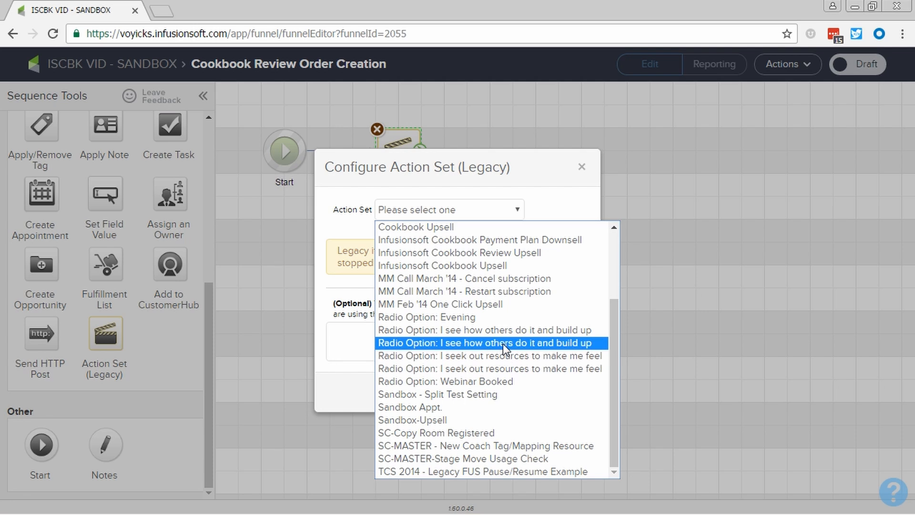
left_click(504, 253)
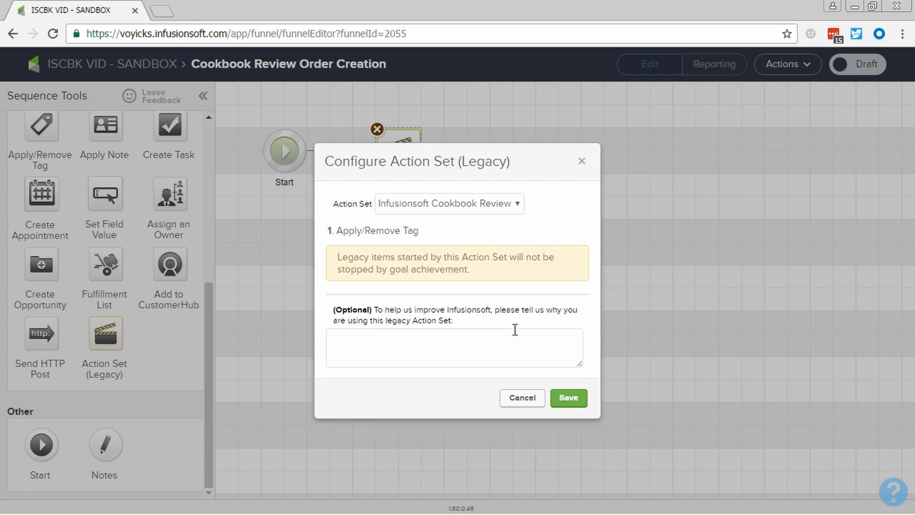
Save the action set with the reason "Cannot create orders natively in Campaign Builder" and mark the sequence Ready.
left_click(491, 345)
type("Cannot create orders natively in ")
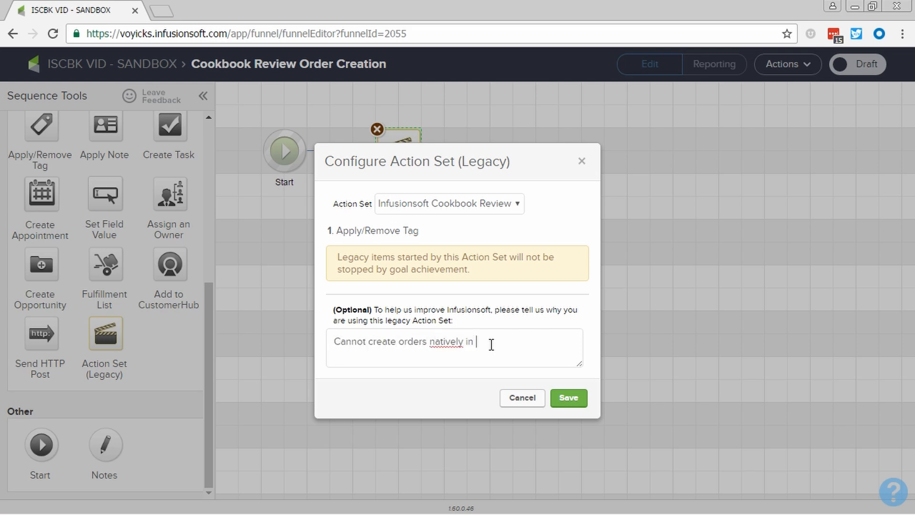
type("Campaign Builder")
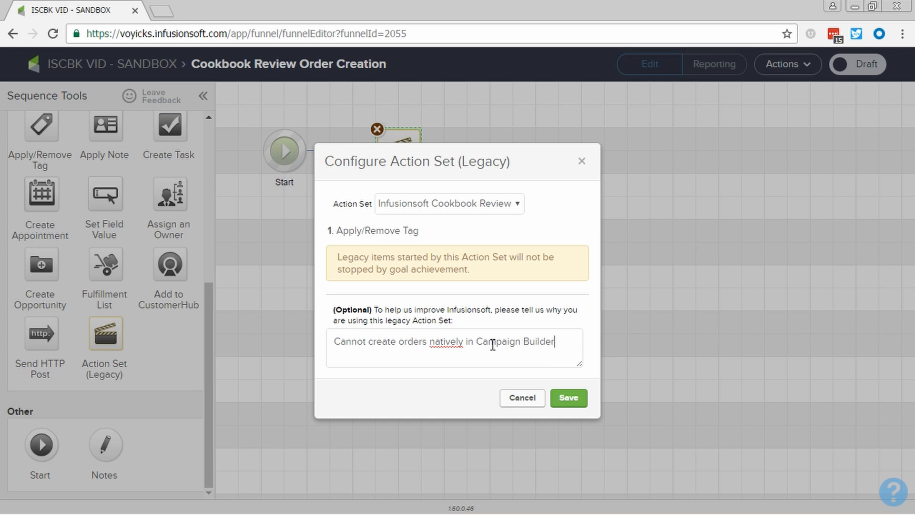
left_click(568, 399)
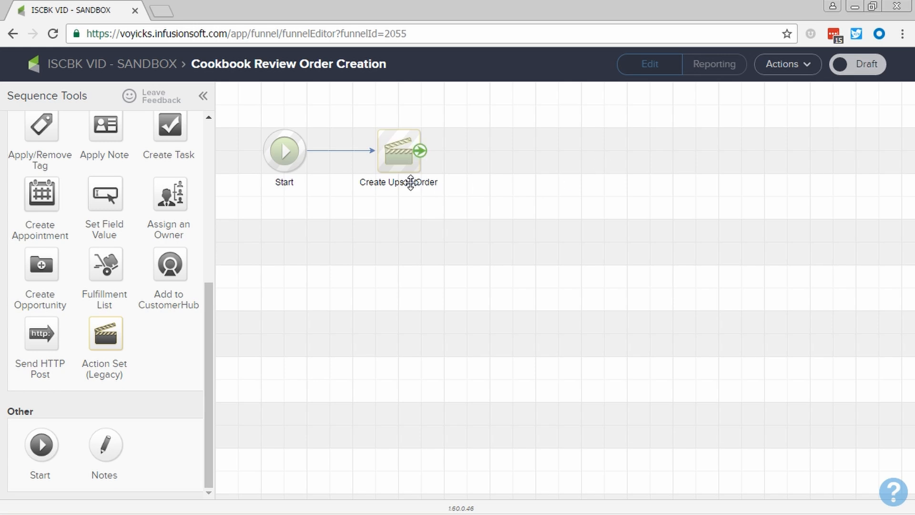
left_click(850, 64)
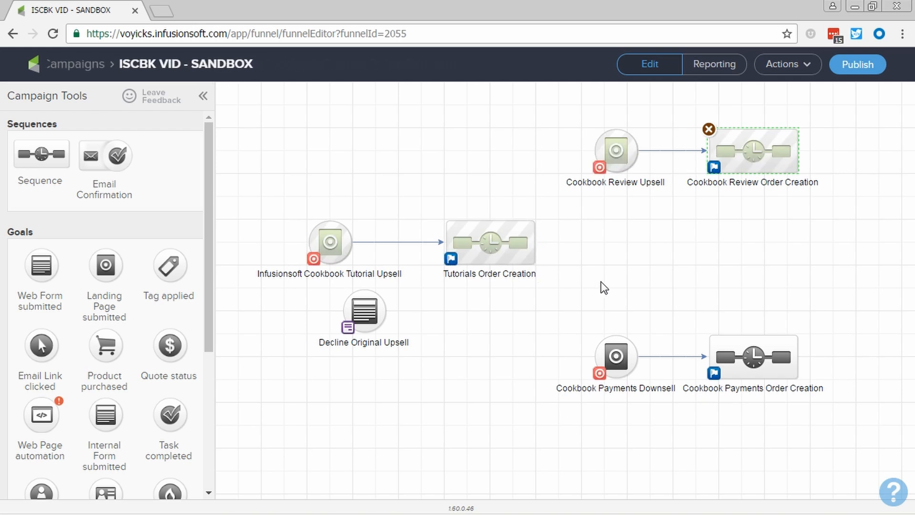
left_click_drag(530, 100, 865, 210)
left_click(865, 210)
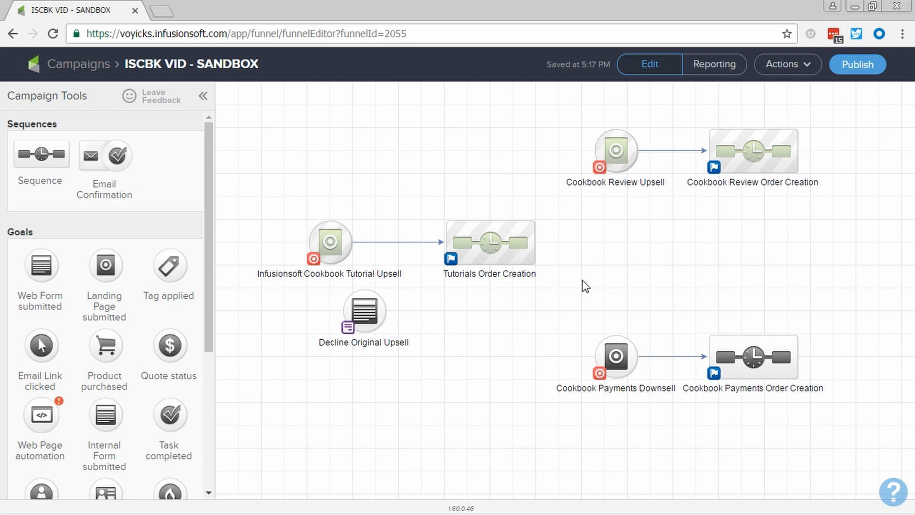
Open the Cookbook Payments Downsell landing page and examine its offer text and hidden Email field settings.
double_click(619, 351)
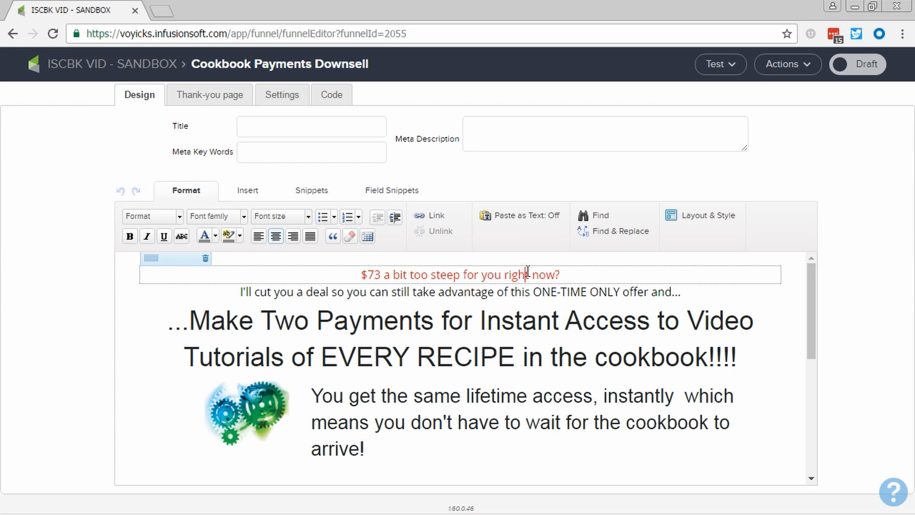
scroll(527, 295, "down", 2)
scroll(526, 319, "down", 3)
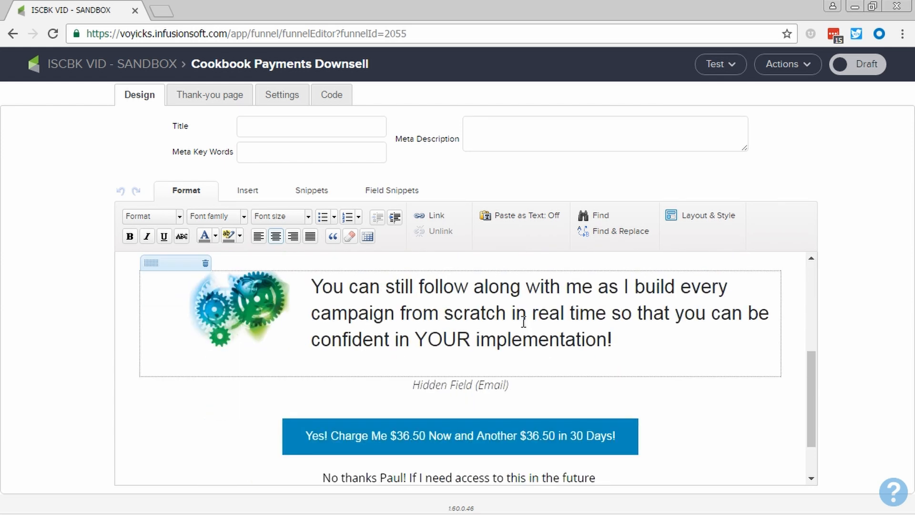
scroll(526, 319, "down", 2)
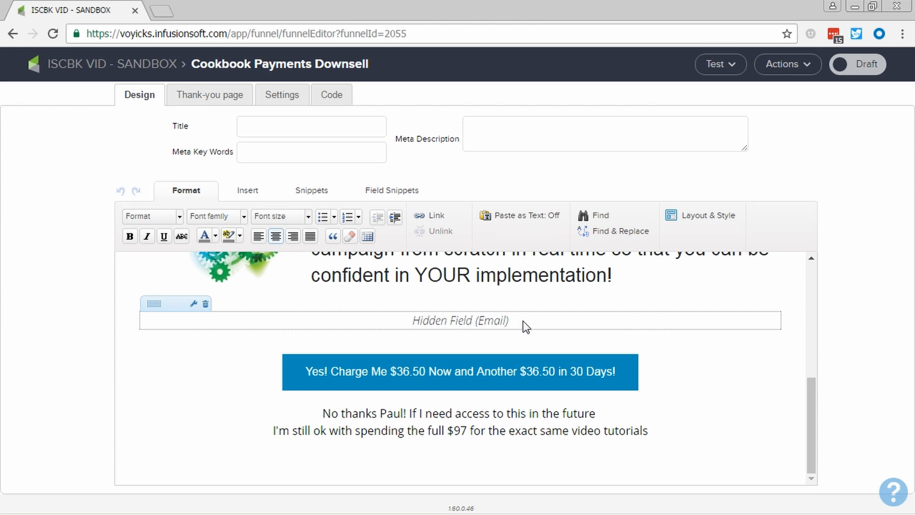
double_click(522, 321)
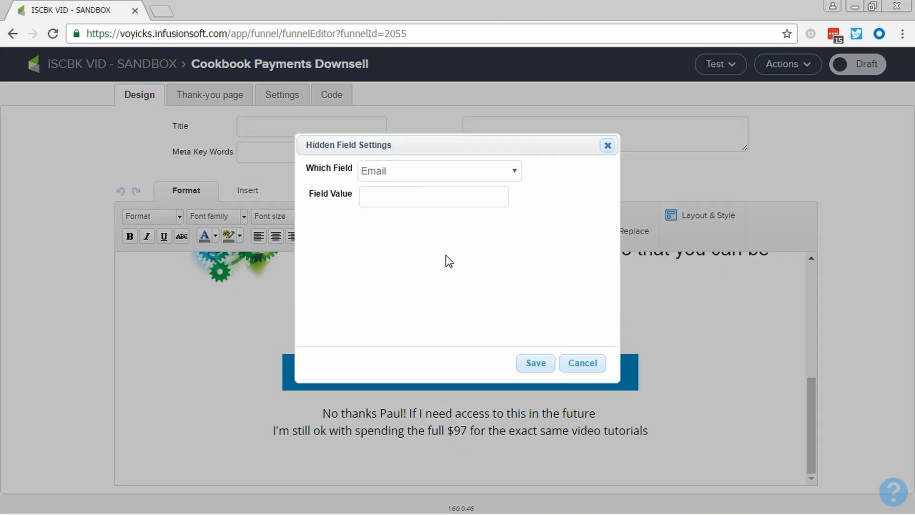
left_click(608, 145)
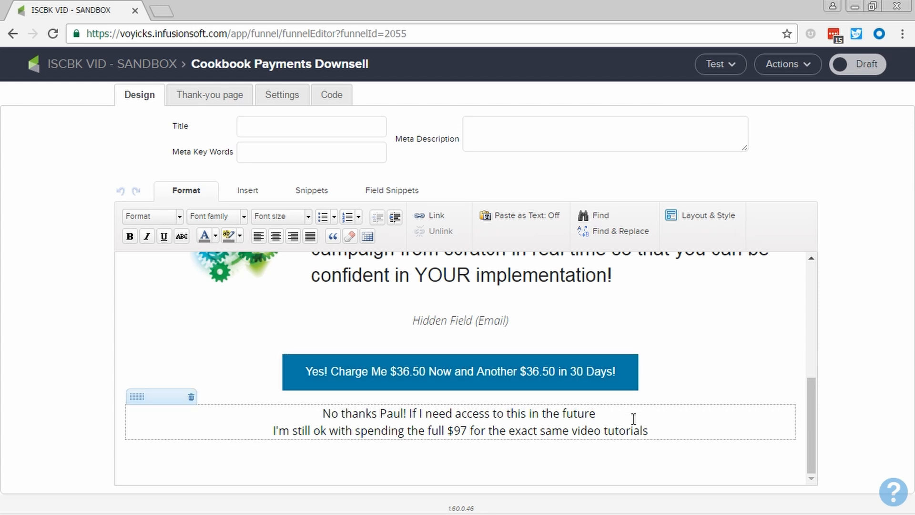
left_click_drag(658, 431, 280, 412)
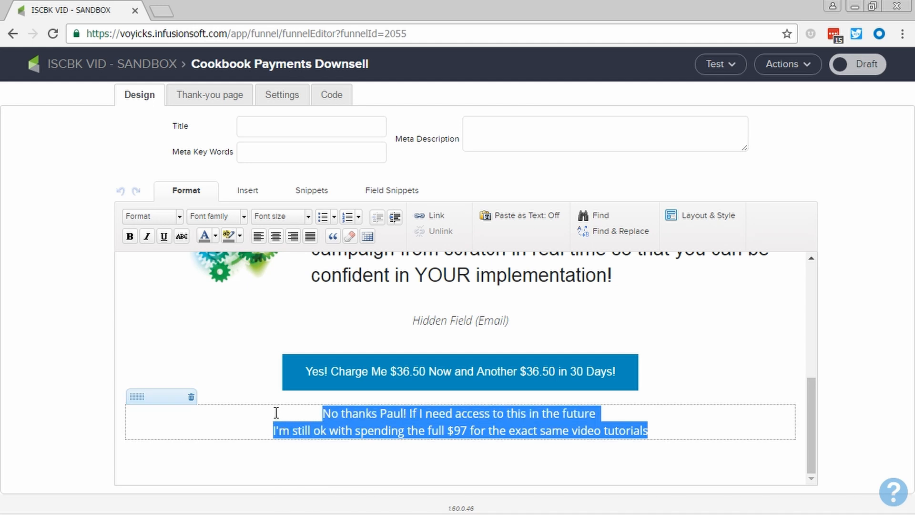
left_click(426, 214)
left_click(394, 296)
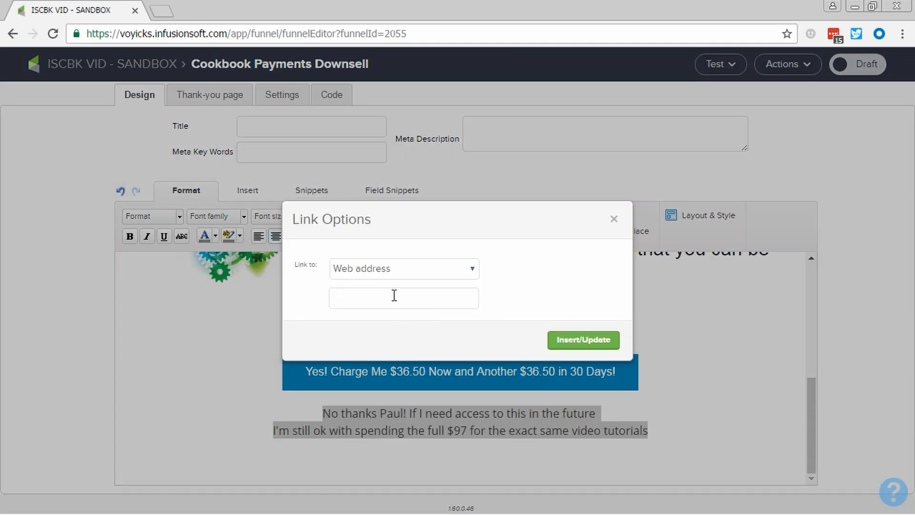
type("www.my")
type("website.com/")
type("downsell-decline")
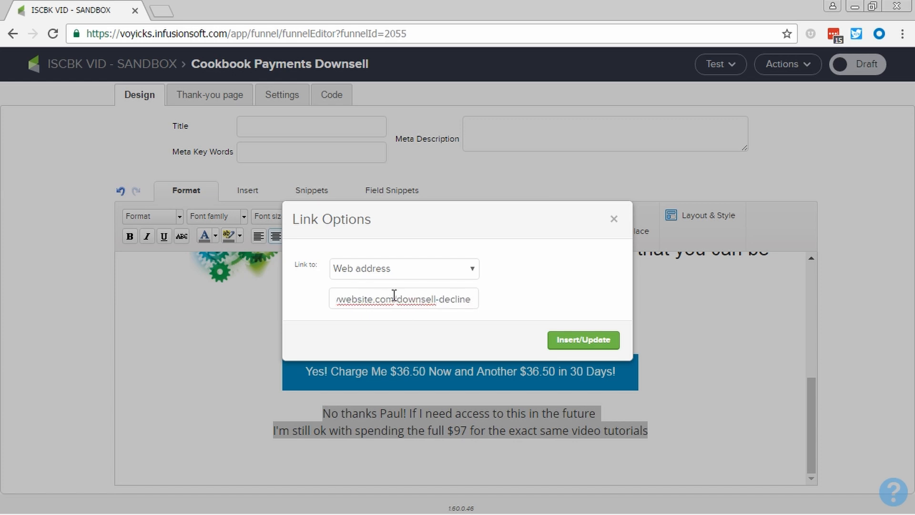
left_click(577, 345)
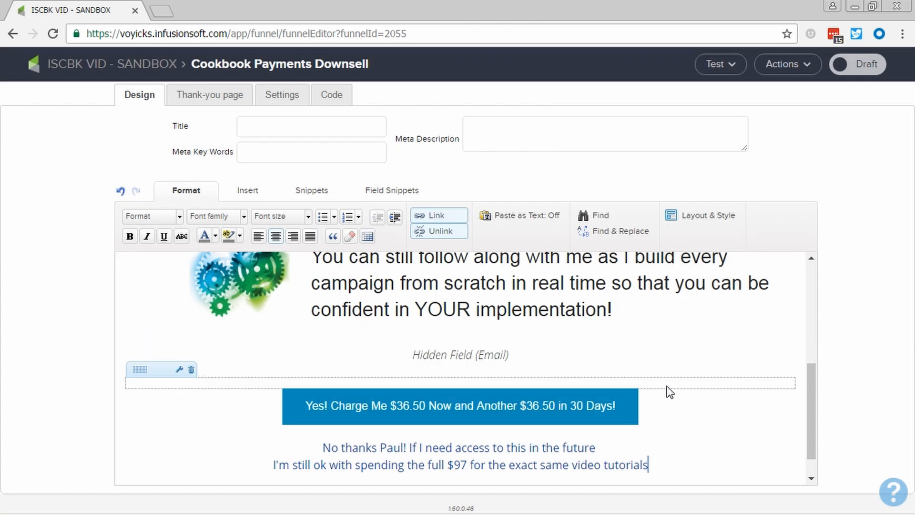
Review the downsell page's submit button settings, thank-you page message and form settings.
double_click(703, 419)
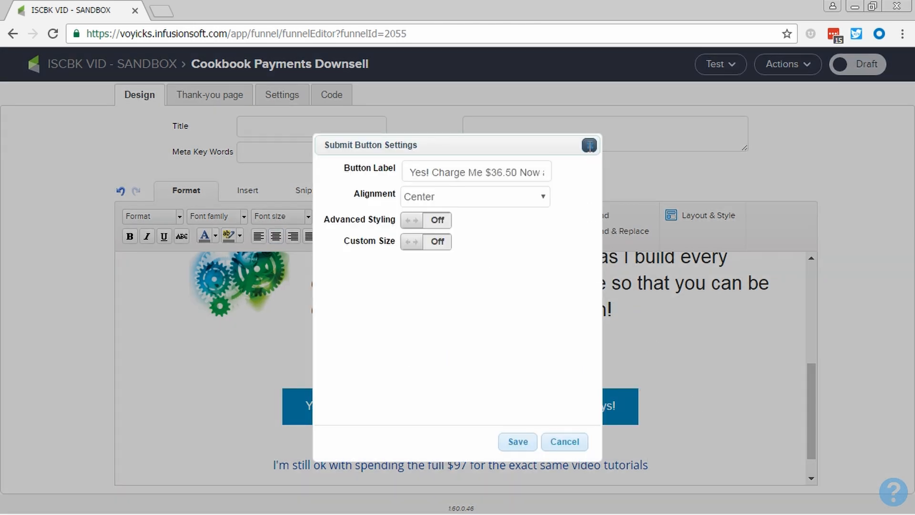
left_click(588, 144)
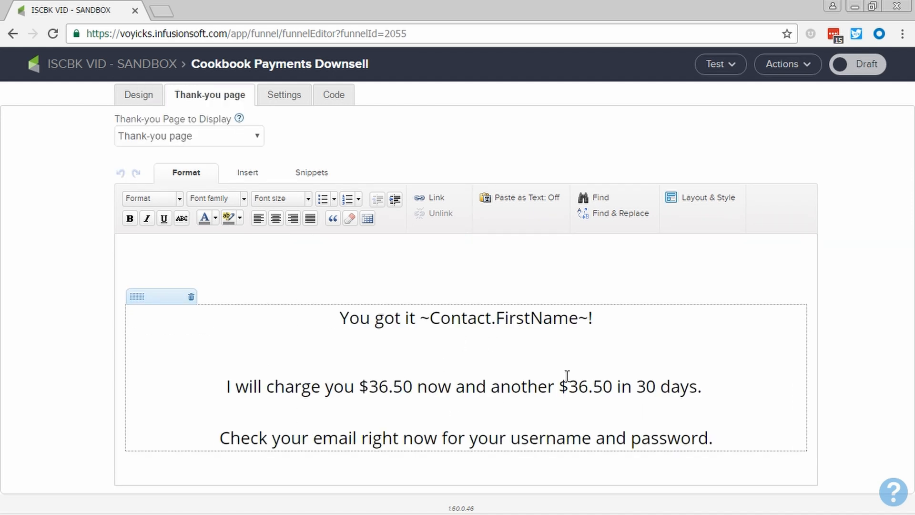
left_click(281, 97)
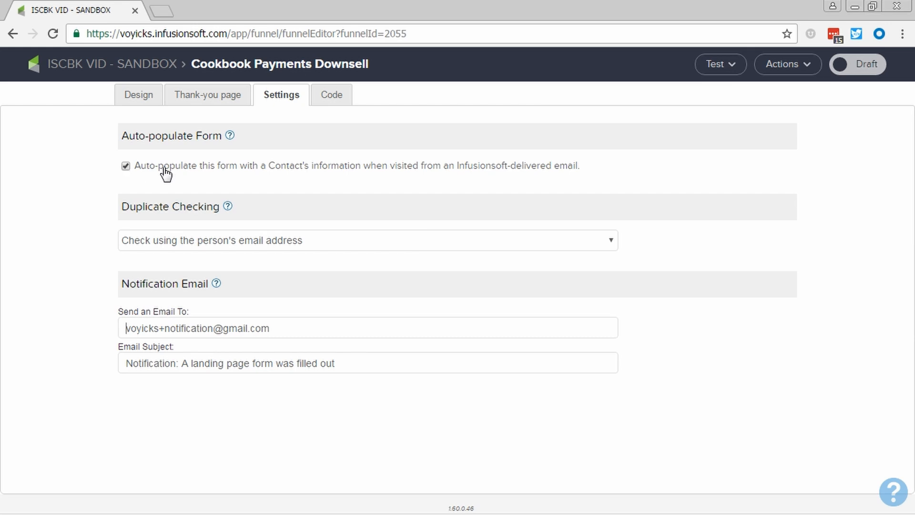
Copy the Cookbook Payments Downsell landing page link, mark the page Ready and return to the campaign.
left_click(333, 95)
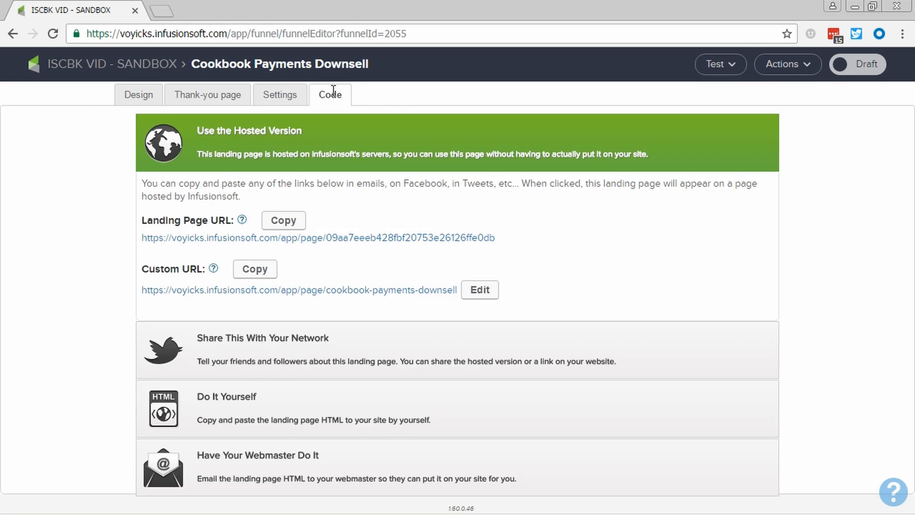
right_click(377, 237)
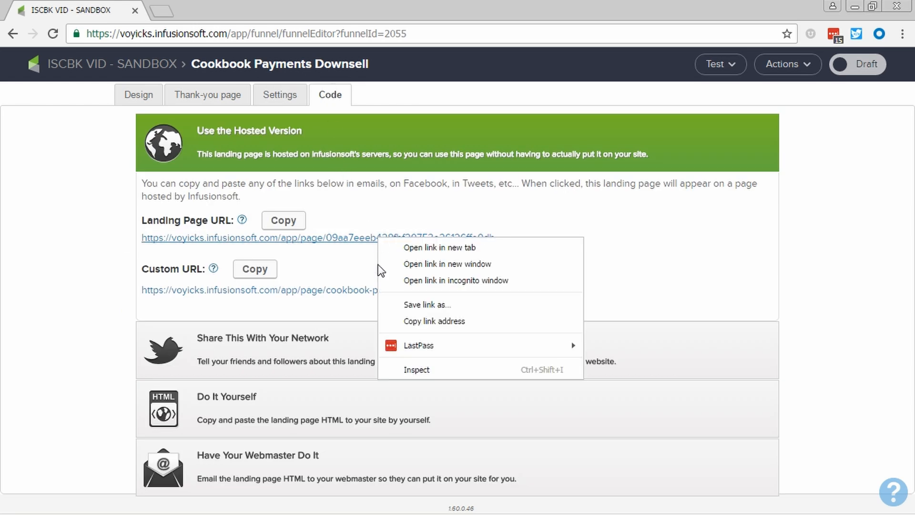
left_click(413, 320)
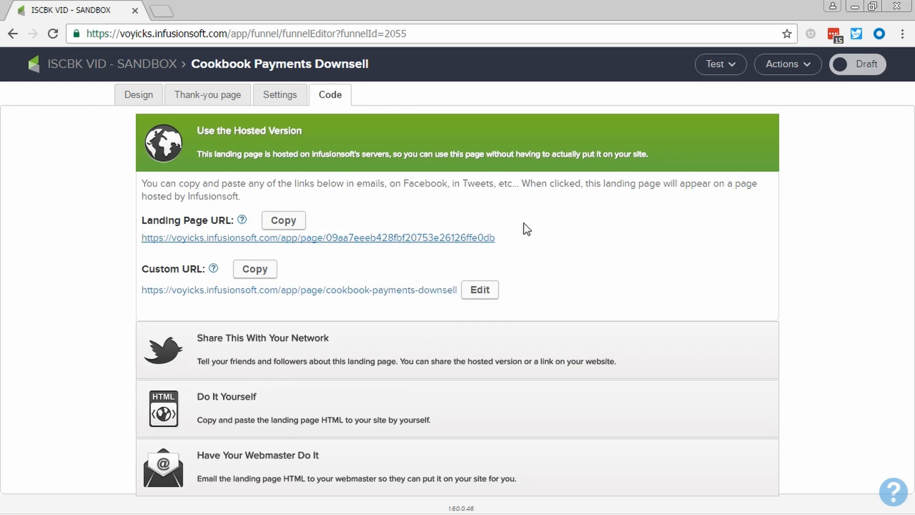
left_click(863, 65)
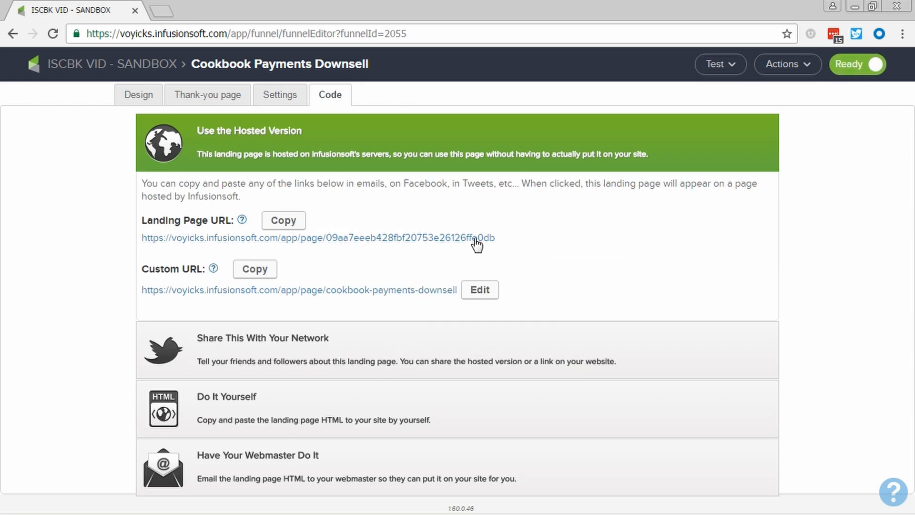
left_click(88, 66)
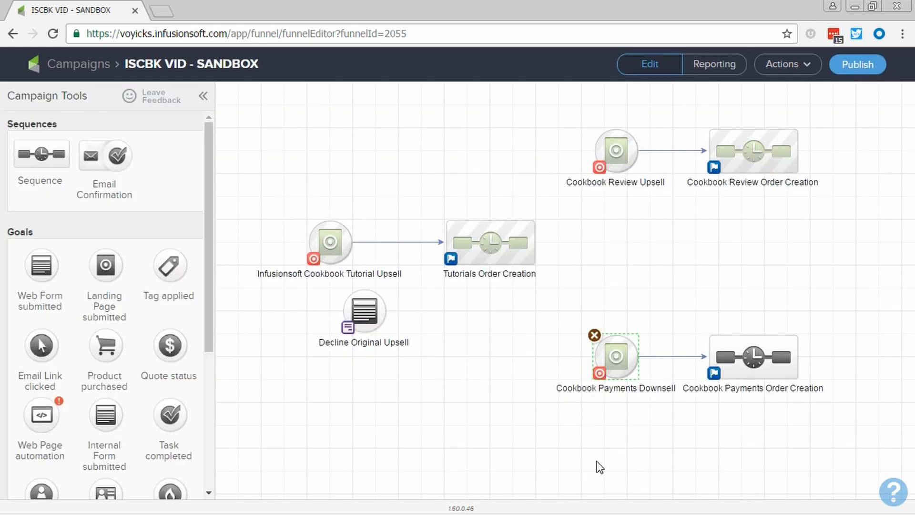
In the Cookbook Payments Order Creation sequence, add a legacy Action Set after Start and name it "Create Downsell".
double_click(746, 367)
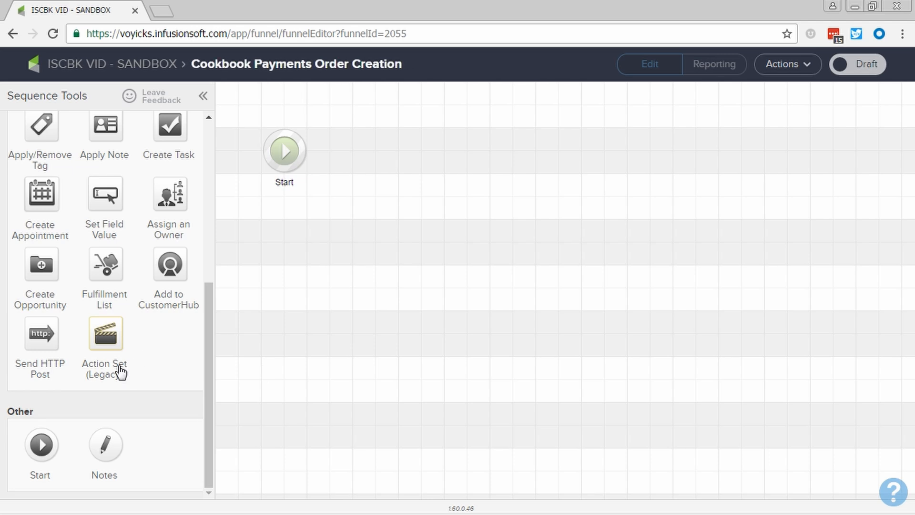
left_click_drag(102, 341, 367, 147)
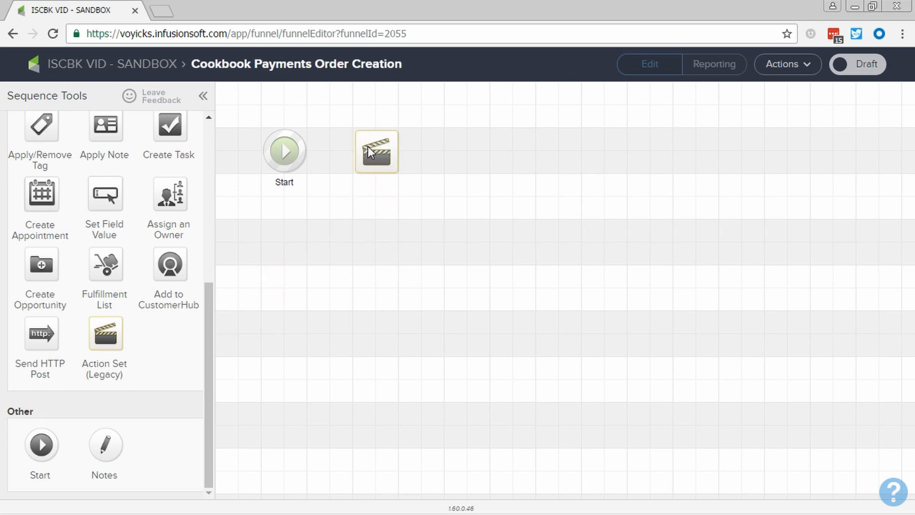
left_click(382, 184)
type("Create")
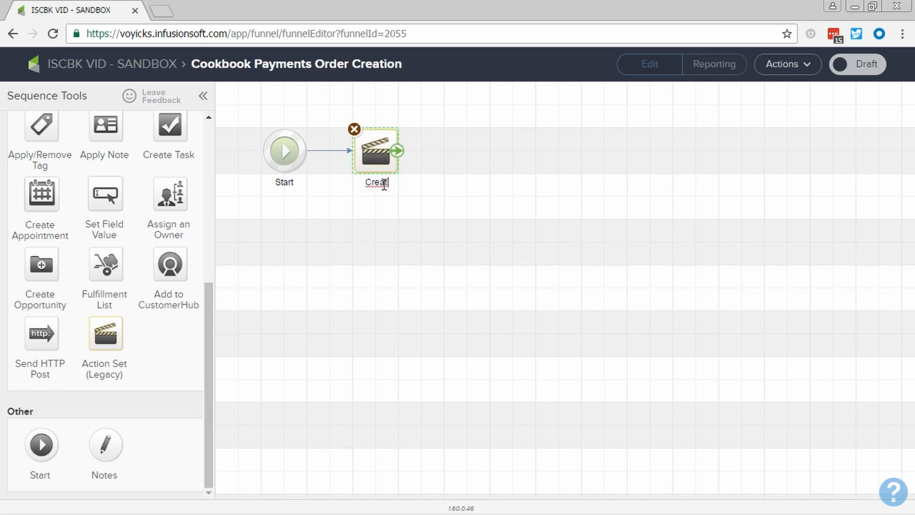
type(" Downsell")
left_click(375, 204)
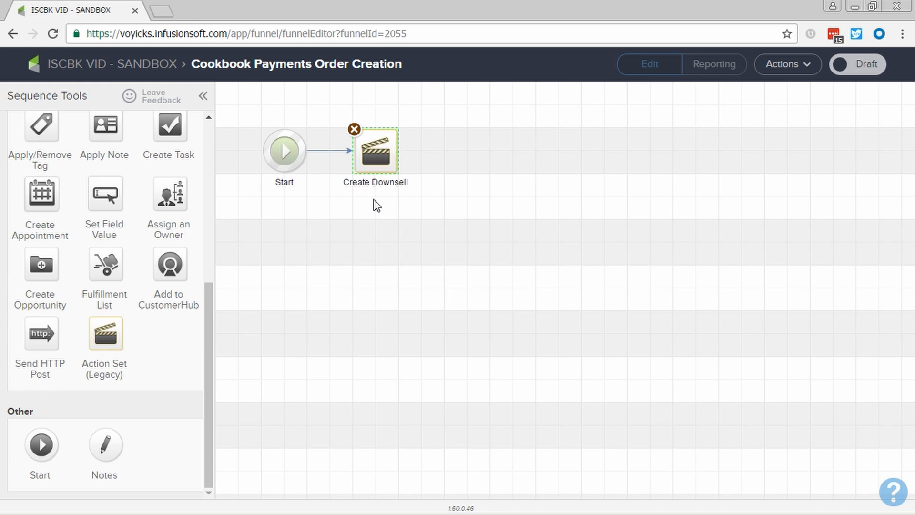
Assign the Infusionsoft Cookbook Payment Plan Downsell action set to Create Downsell with the reason "Cannot create orders natively in Campaign Builder" and save it.
double_click(383, 151)
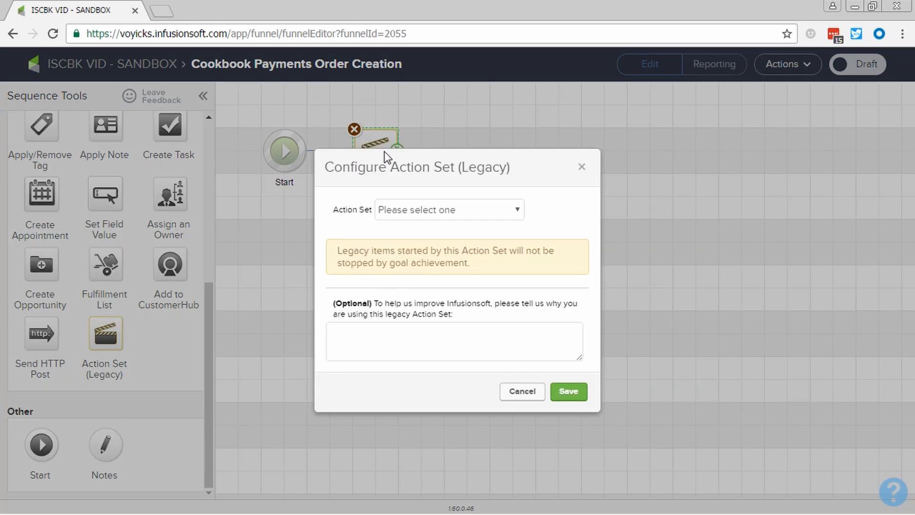
left_click(416, 210)
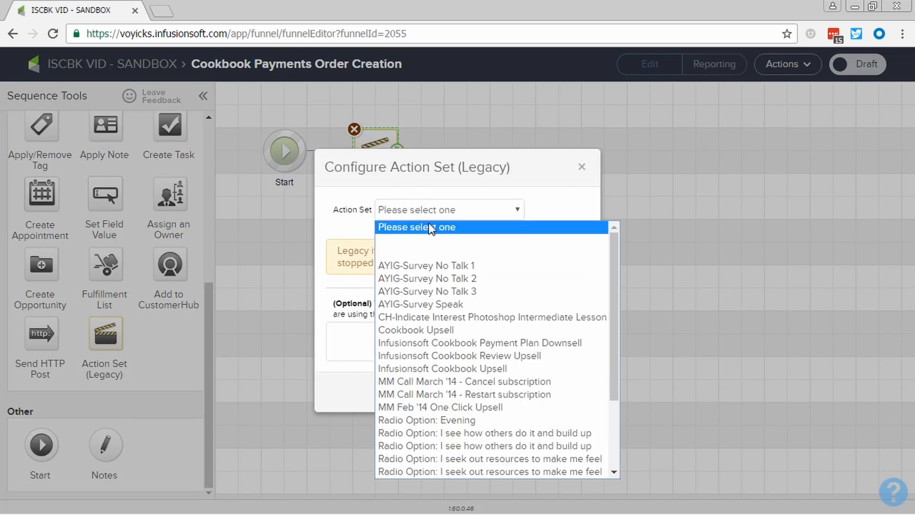
left_click(504, 344)
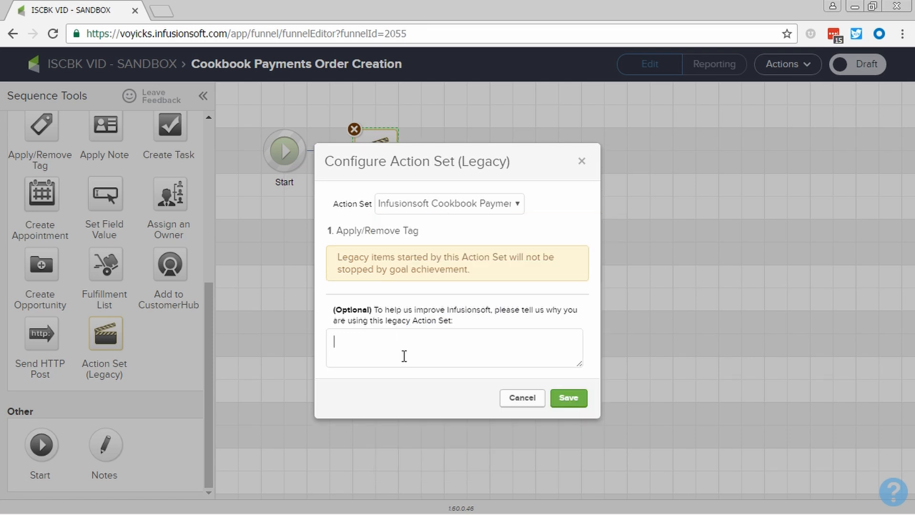
type("annot create order")
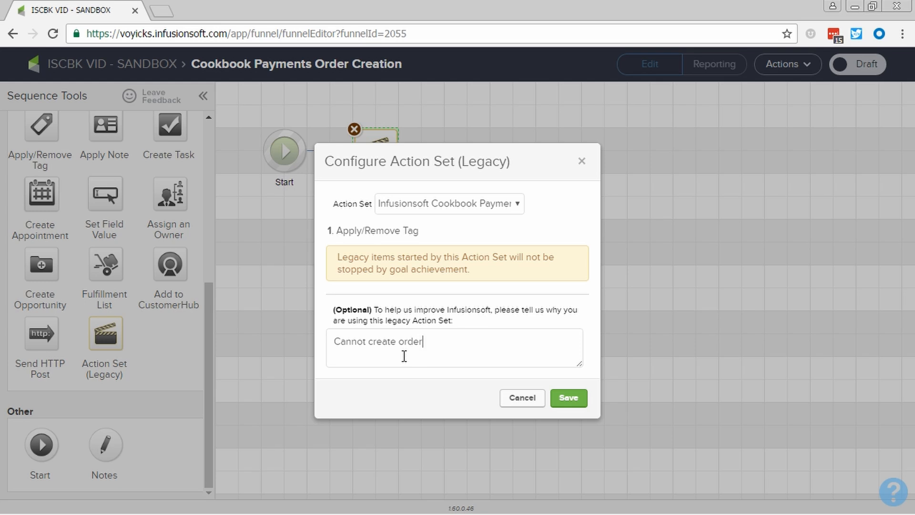
type("s natively in Campaign Builder")
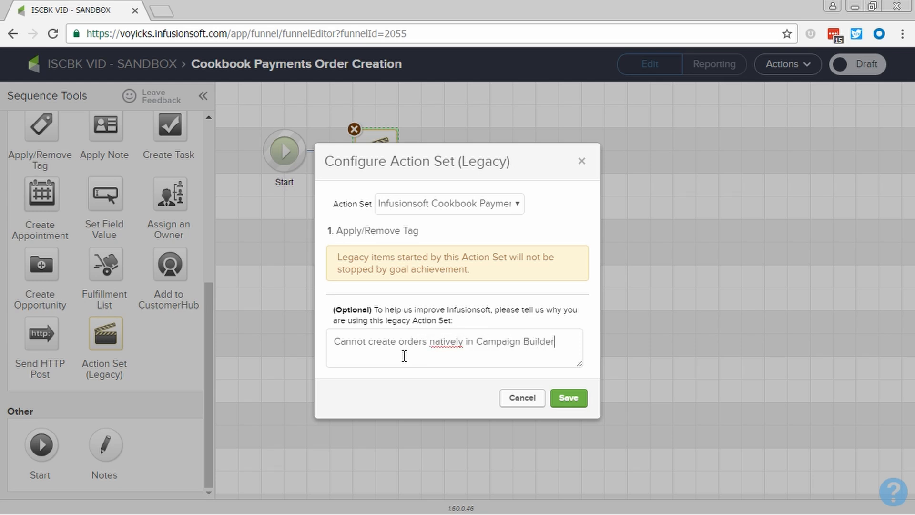
left_click(576, 402)
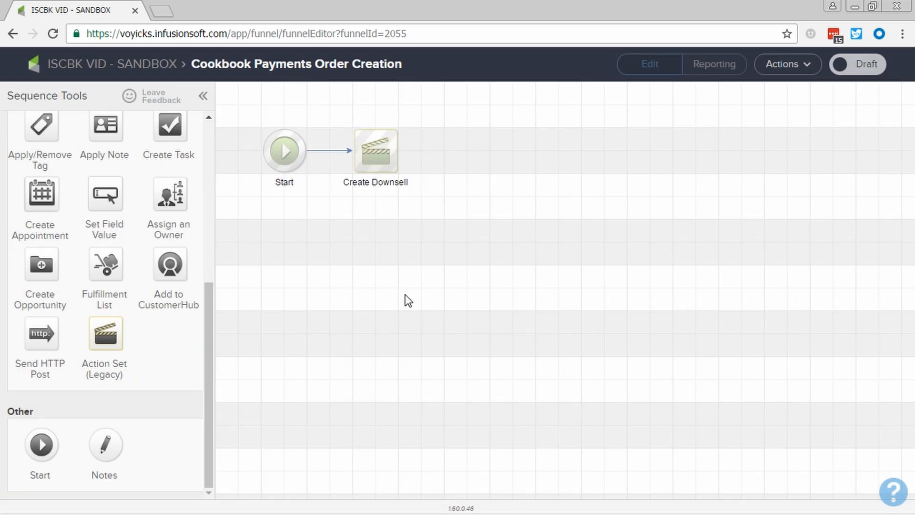
left_click_drag(167, 270, 480, 149)
scroll(25, 313, "up", 5)
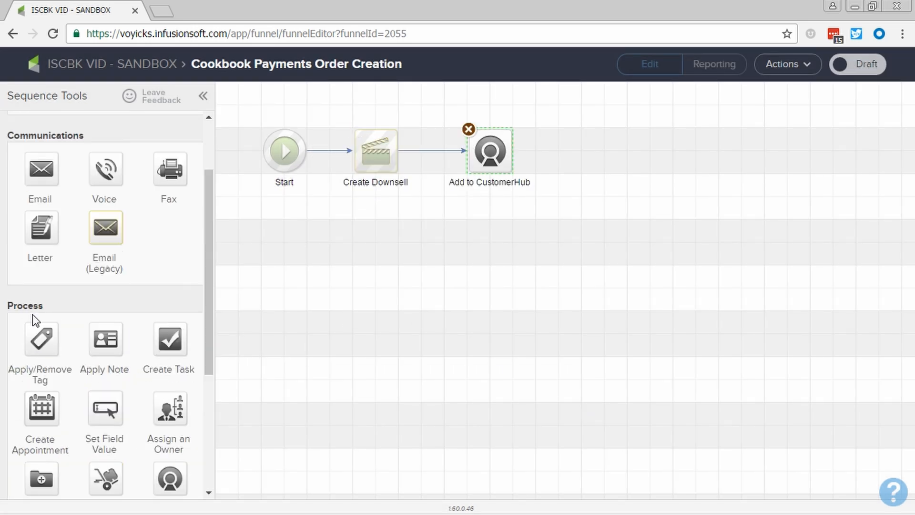
left_click(403, 292)
left_click(488, 152)
left_click(466, 129)
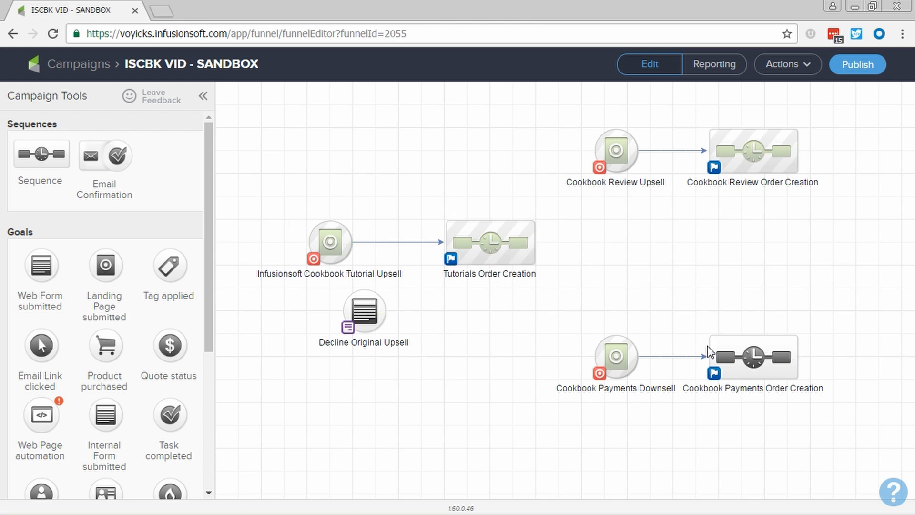
Mark the Cookbook Payments Order Creation sequence Ready and return to the campaign.
double_click(753, 356)
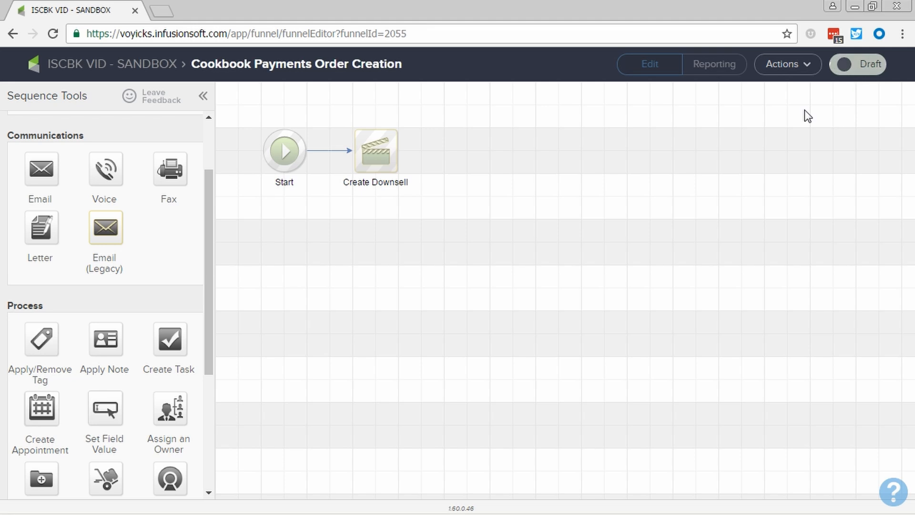
left_click(162, 66)
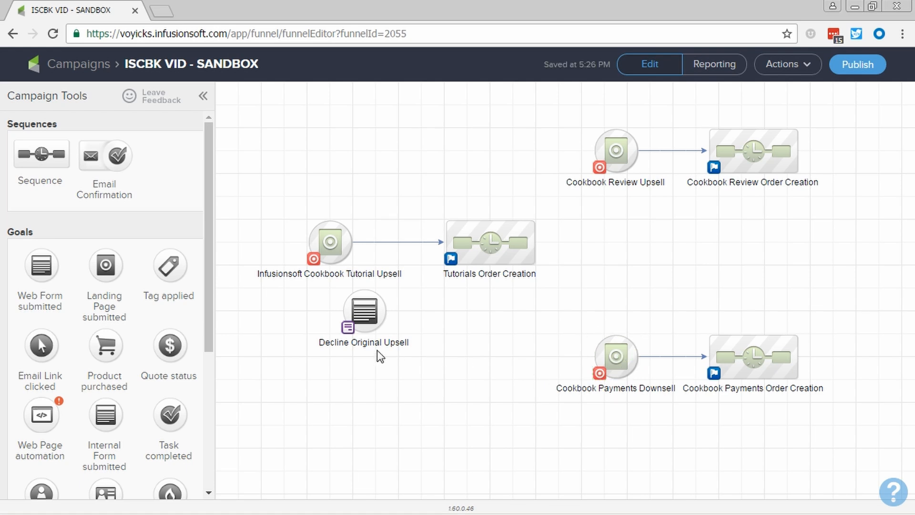
Open the Decline Original Upsell web form and delete its First Name and Email fields.
double_click(367, 315)
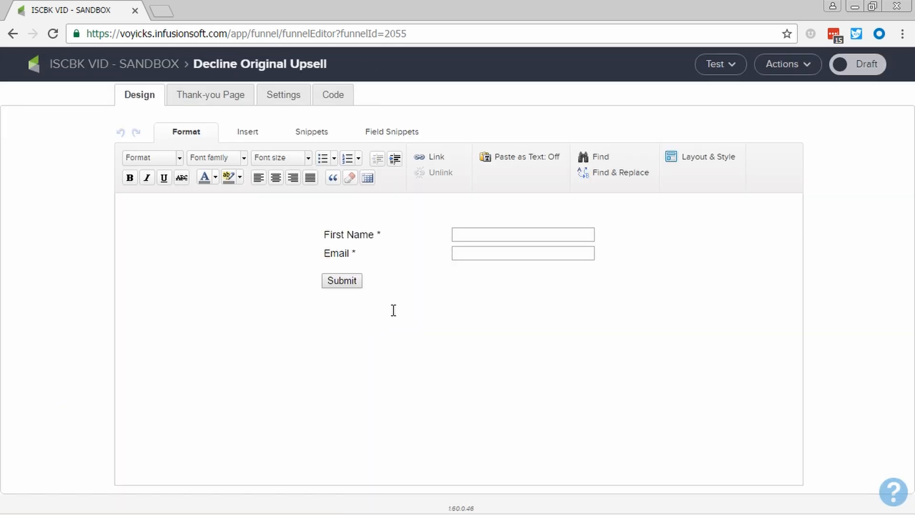
mouse_move(413, 229)
left_click(386, 218)
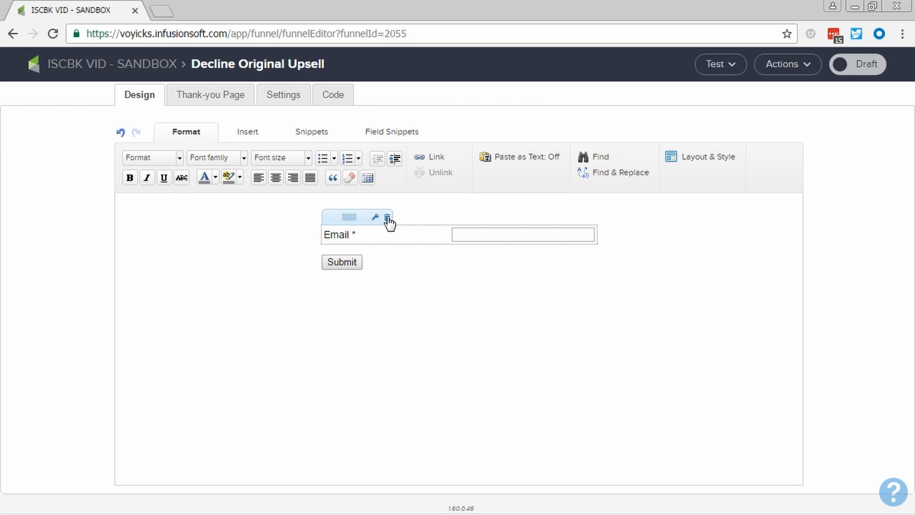
left_click(388, 218)
Add a hidden Email field with an empty value above the Submit button of the Decline Original Upsell form.
left_click(388, 130)
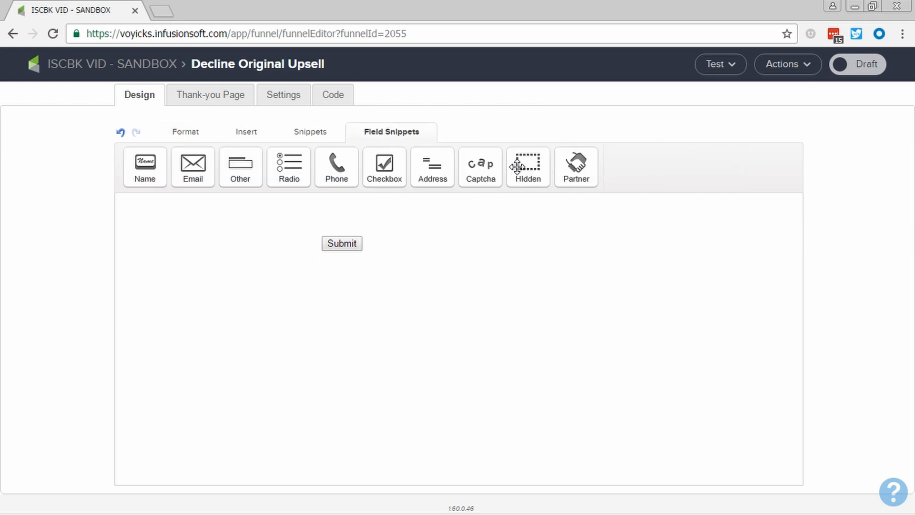
left_click_drag(524, 167, 488, 239)
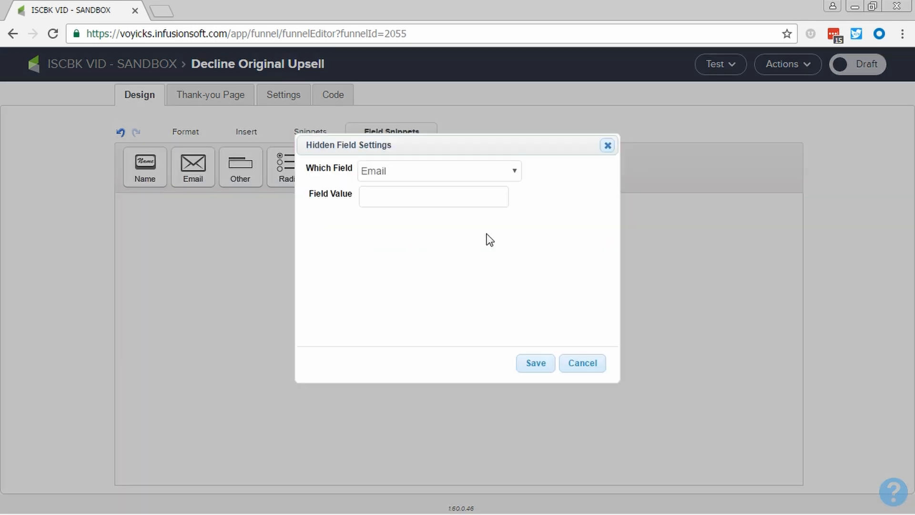
left_click(535, 363)
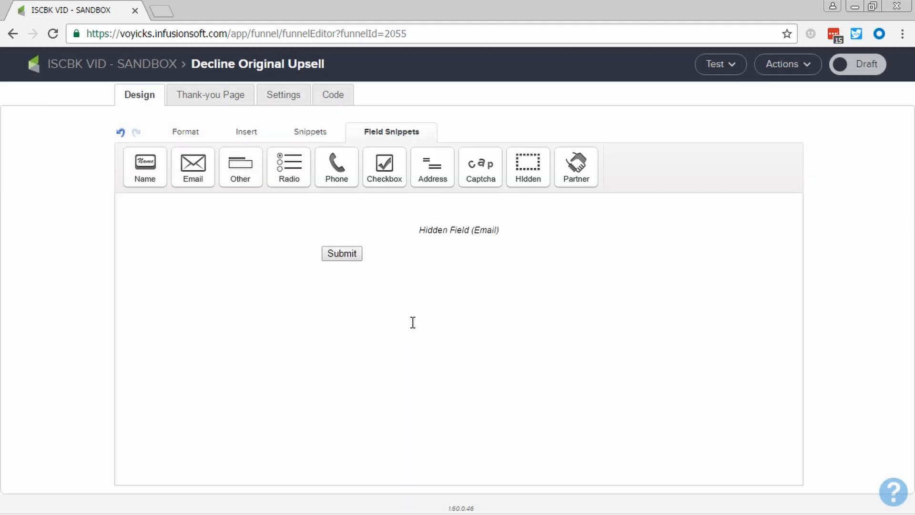
Relabel the form's Submit button "No Thanks!", center it and save the button settings.
double_click(345, 252)
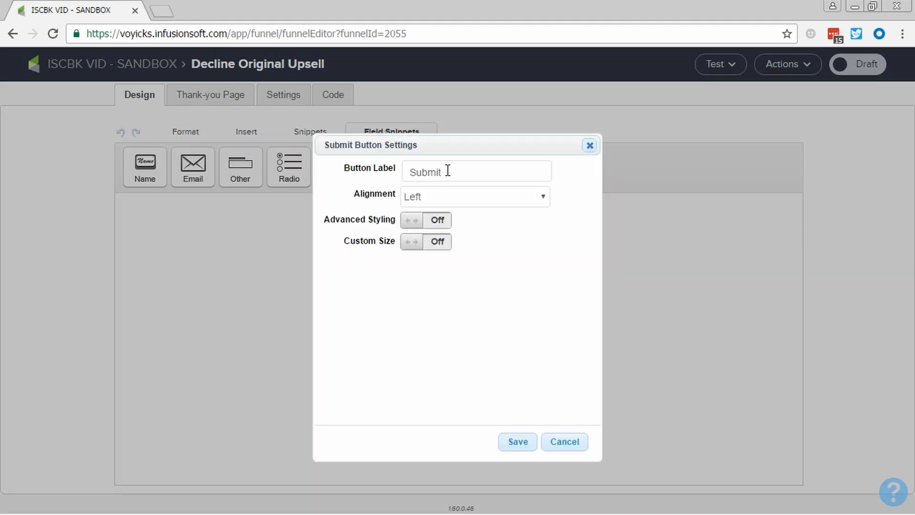
left_click_drag(444, 170, 232, 169)
type("No Thanks!")
key("Down")
left_click(509, 445)
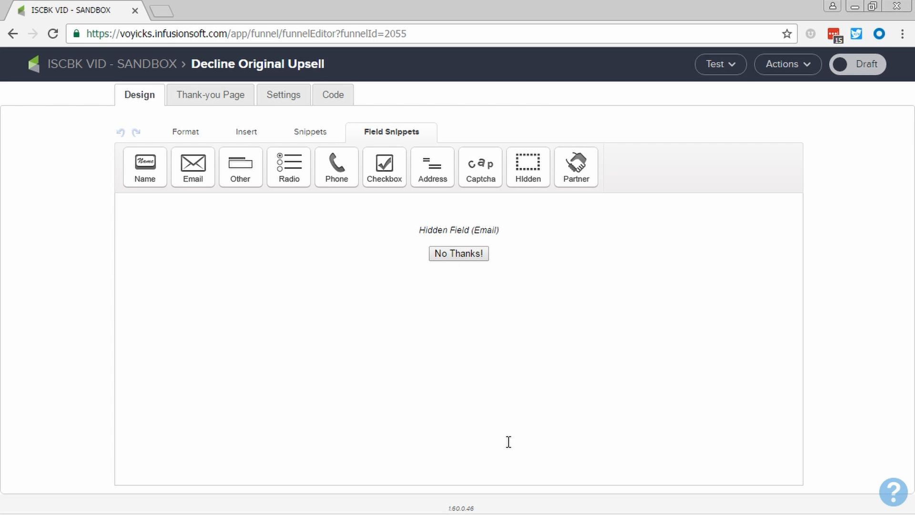
left_click(213, 96)
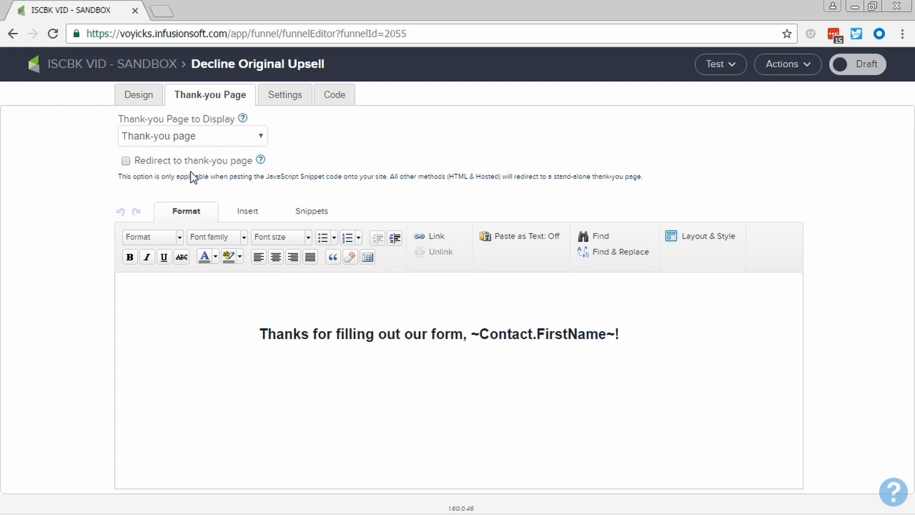
left_click(153, 139)
left_click(158, 163)
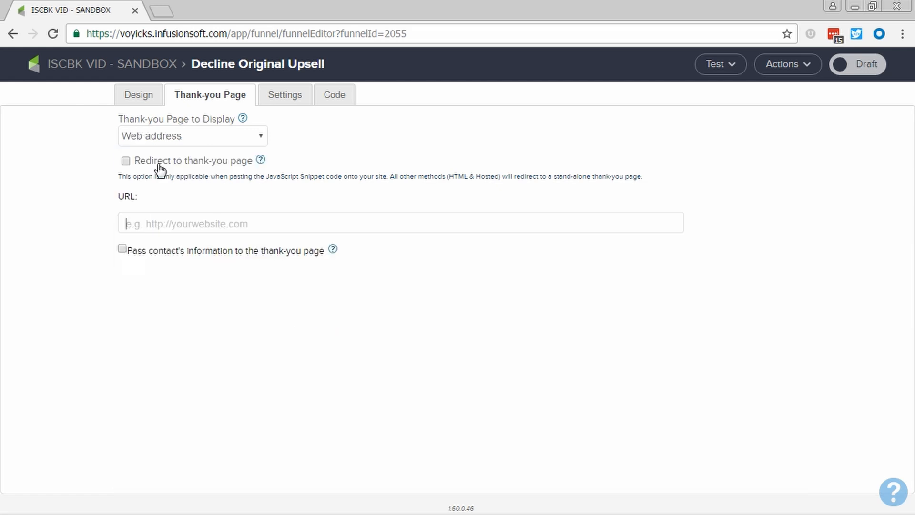
left_click(161, 227)
right_click(161, 227)
left_click(188, 310)
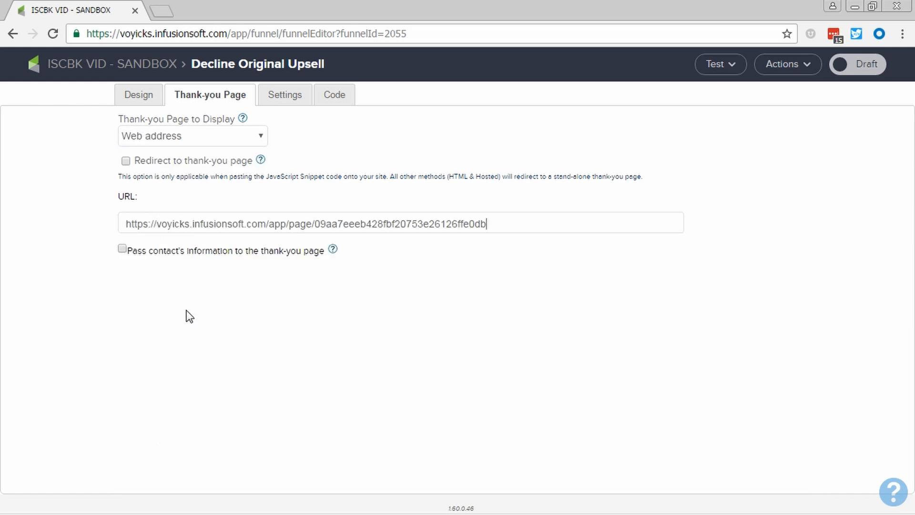
left_click(122, 249)
Mark the Decline Original Upsell form Ready and copy its JavaScript snippet, returning to the campaign.
left_click(876, 70)
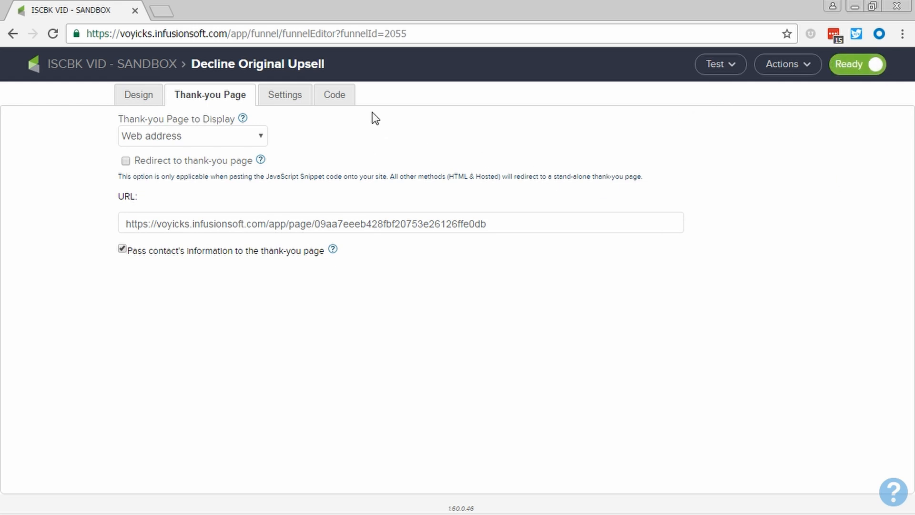
left_click(336, 97)
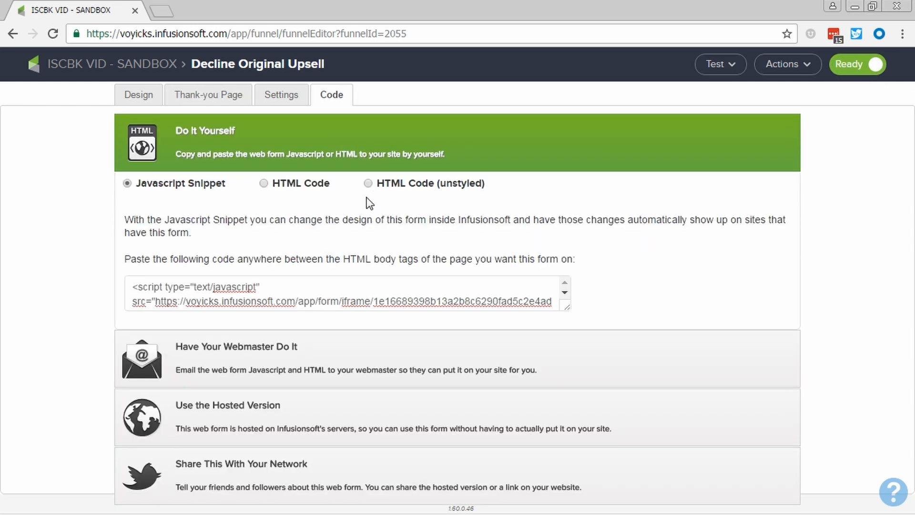
left_click(298, 303)
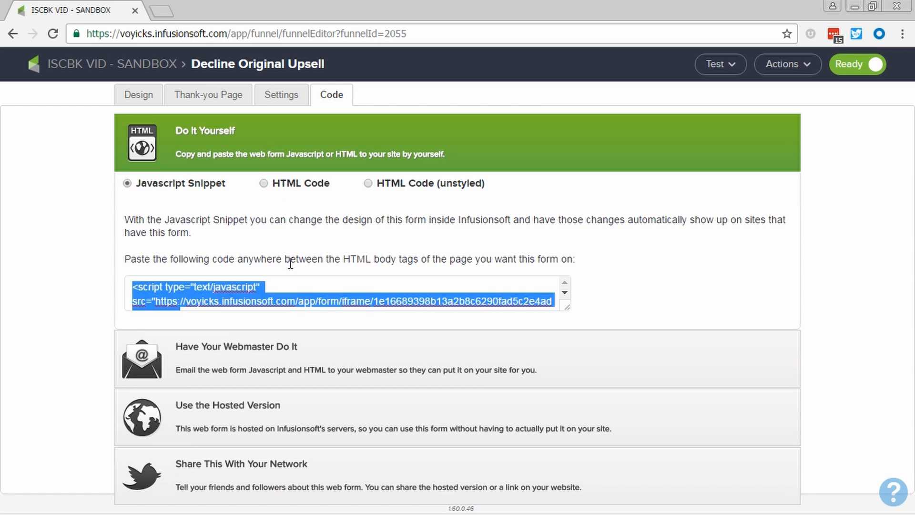
left_click(123, 65)
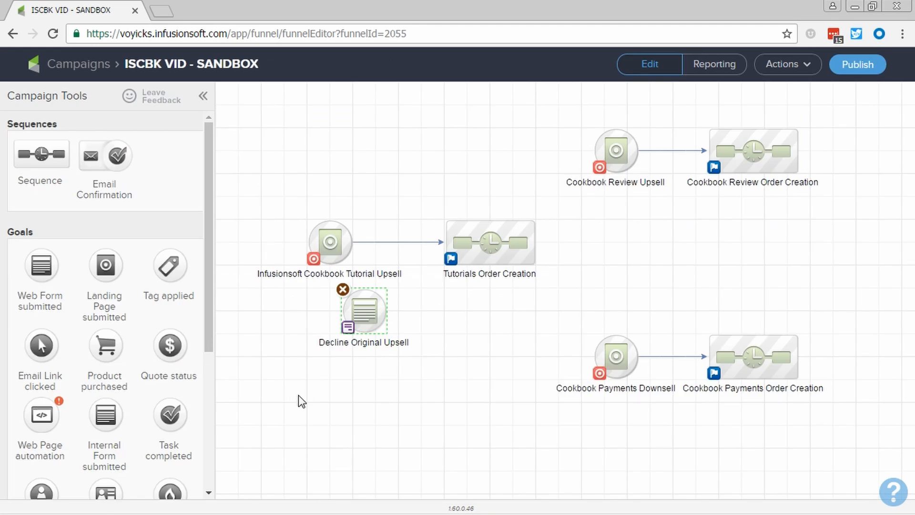
Open the Infusionsoft Cookbook Tutorial Upsell landing page and delete the "No thanks" text link block below the $73 order button.
double_click(347, 244)
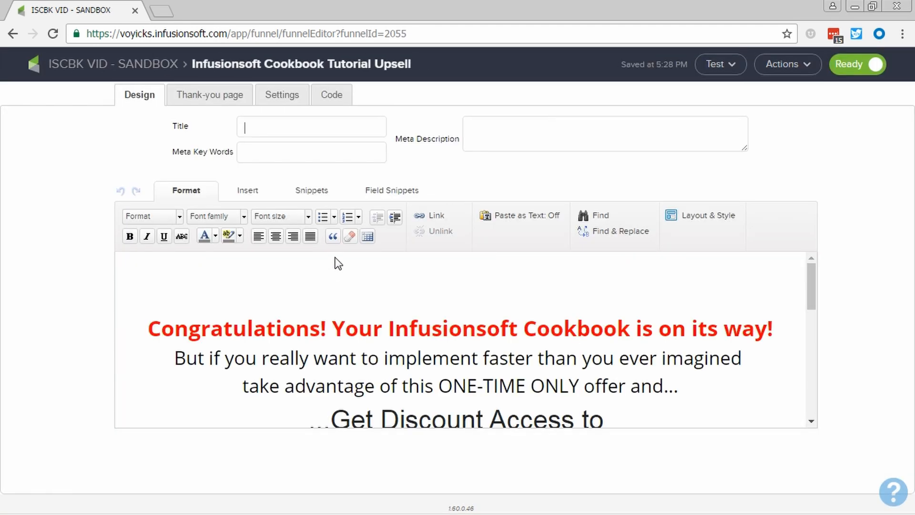
scroll(486, 324, "down", 5)
scroll(490, 330, "down", 5)
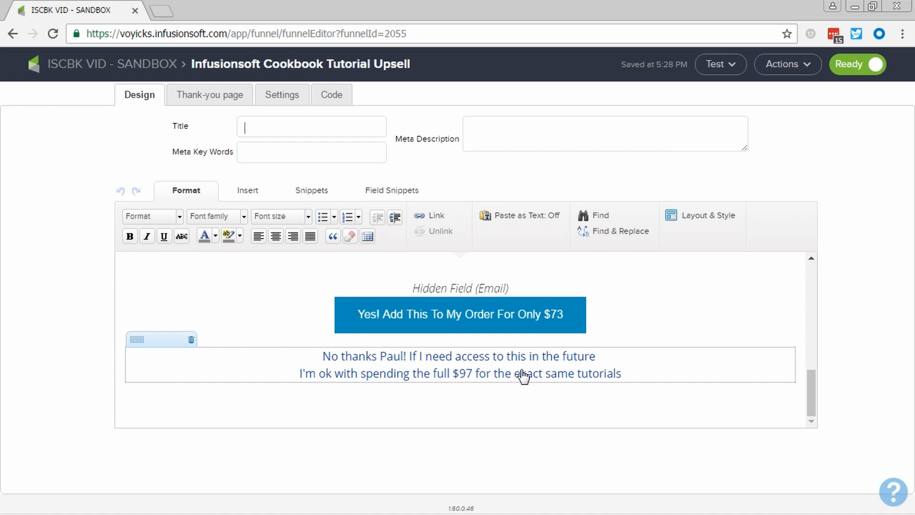
left_click(191, 340)
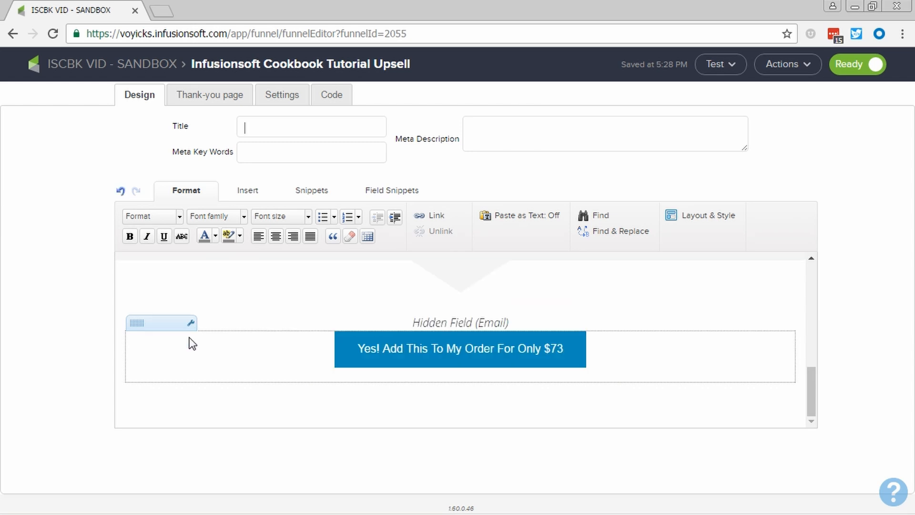
Insert an HTML snippet below the $73 order button containing the decline form's copied JavaScript code and save it.
left_click(403, 191)
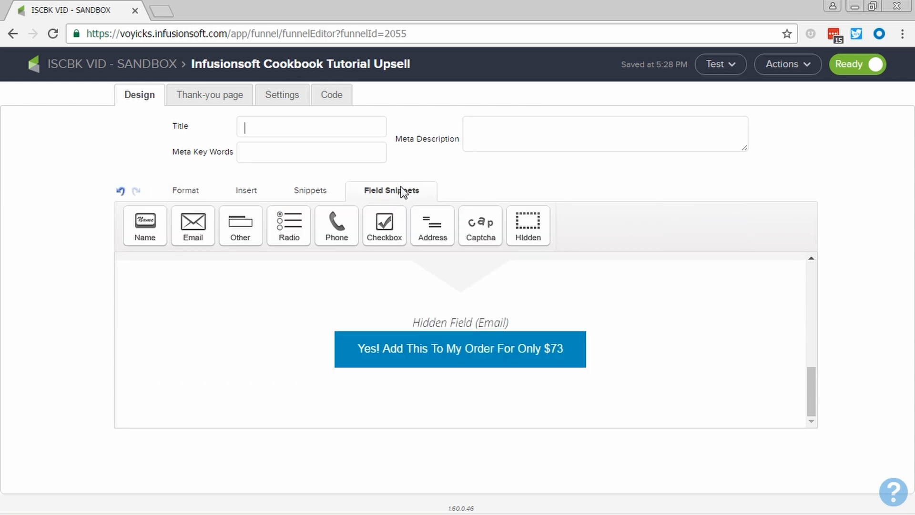
left_click(316, 190)
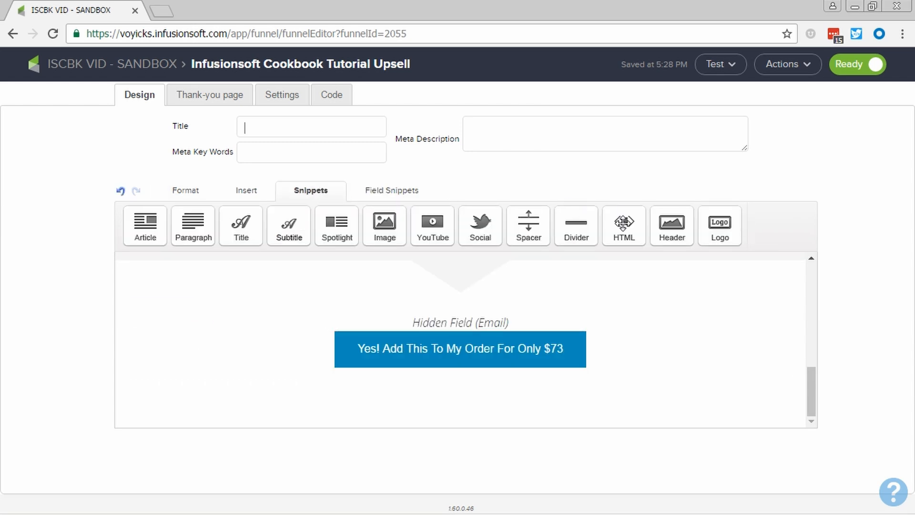
left_click_drag(624, 223, 560, 424)
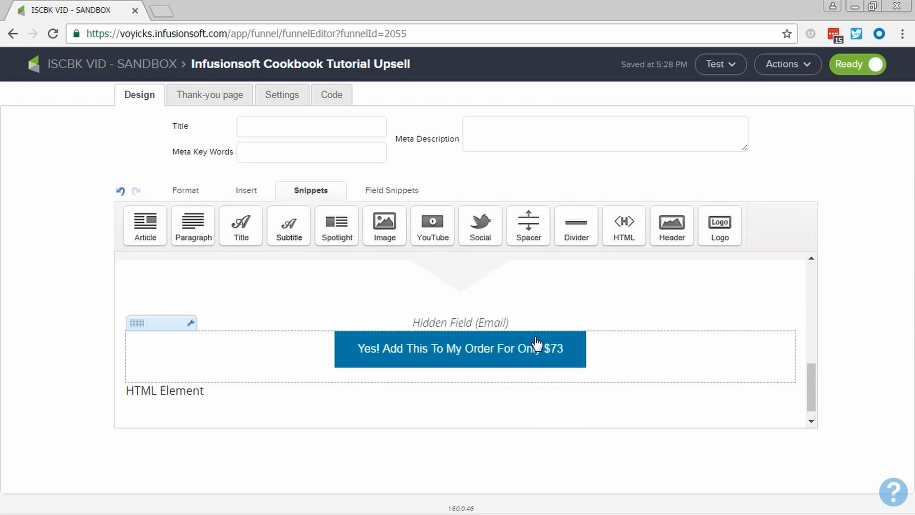
type("<script type=\"text/javascript\" src=\"https://voyicks.infusionsoft.com/app/form/iframe/1e16689398b13a2b8c6290fad5c2e4ad\"></script>")
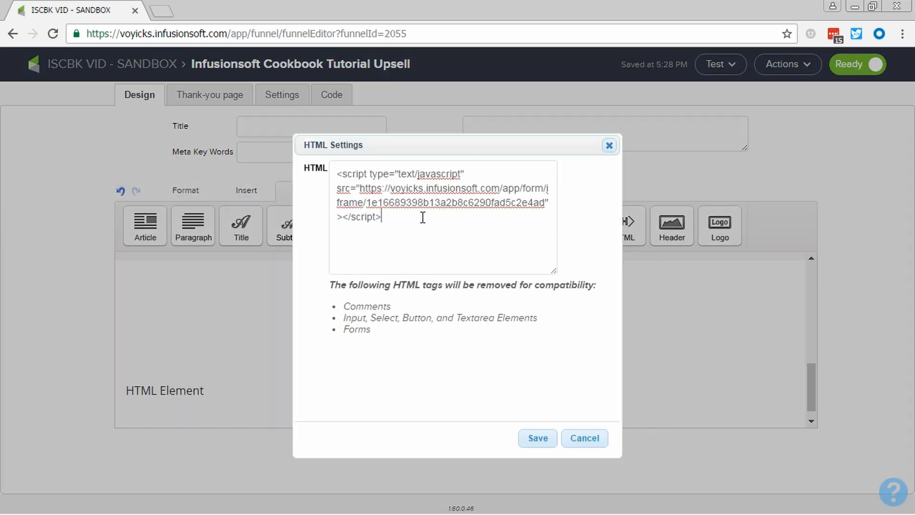
left_click(537, 438)
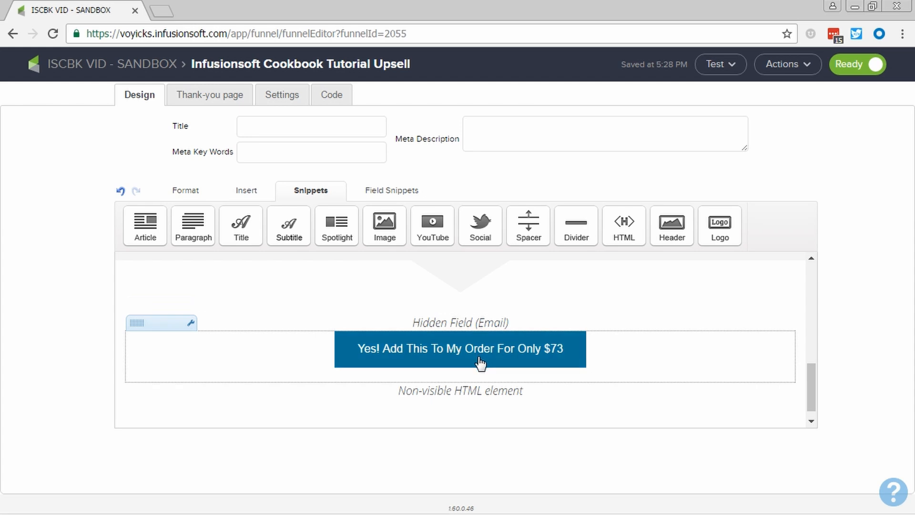
Test the landing page with a contact, examine the embedded decline form's fields and close the test page.
left_click(723, 68)
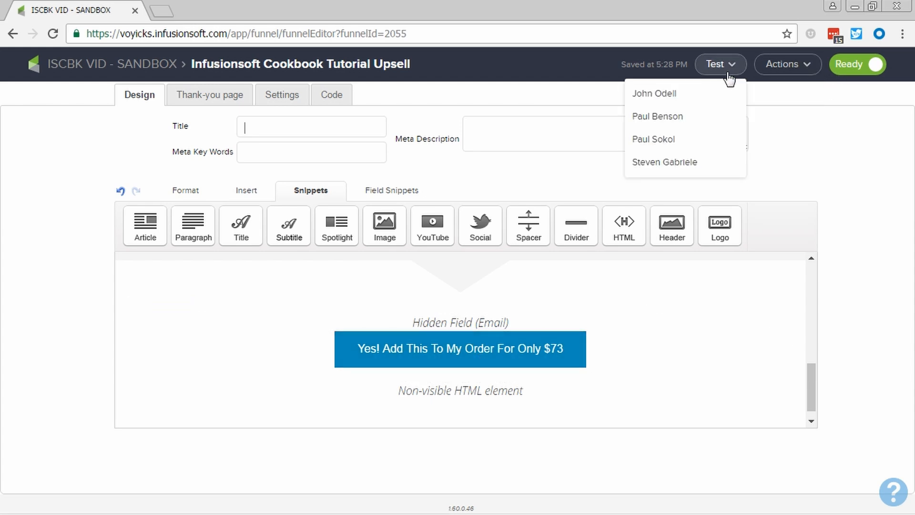
left_click(702, 103)
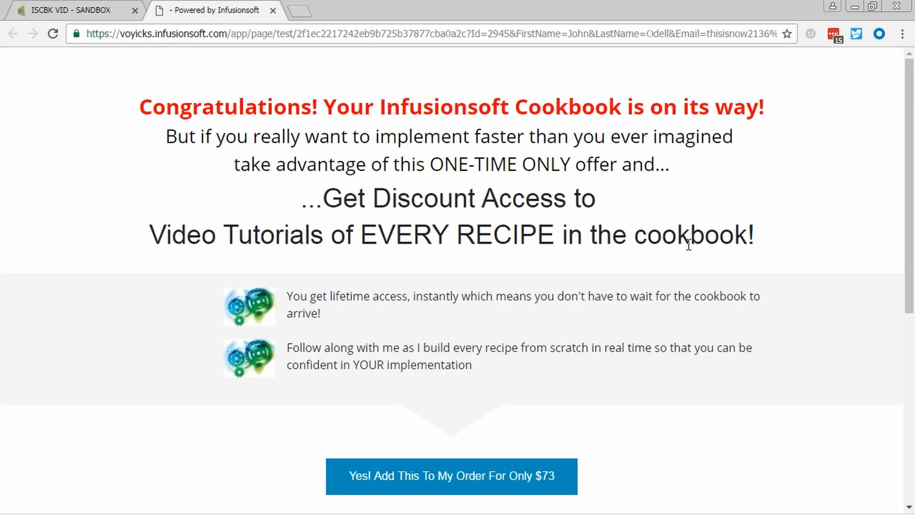
scroll(686, 246, "down", 3)
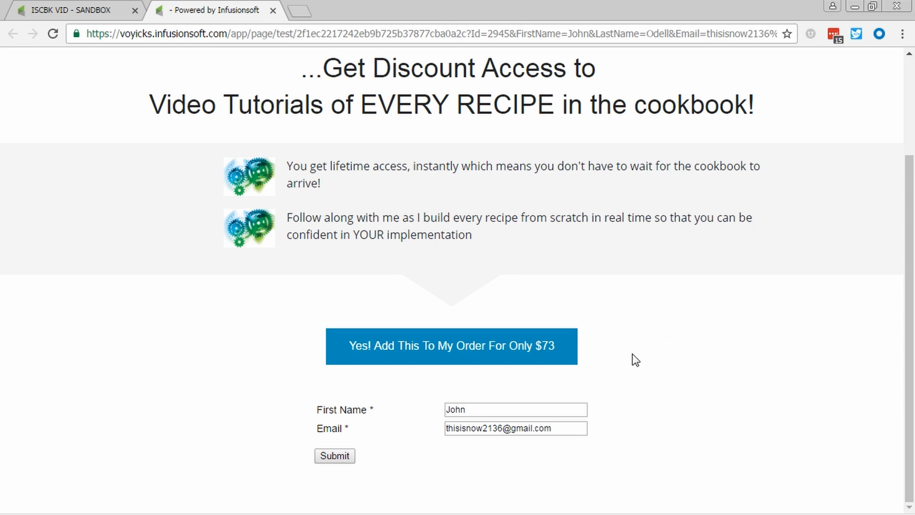
triple_click(579, 430)
key("BackSpace")
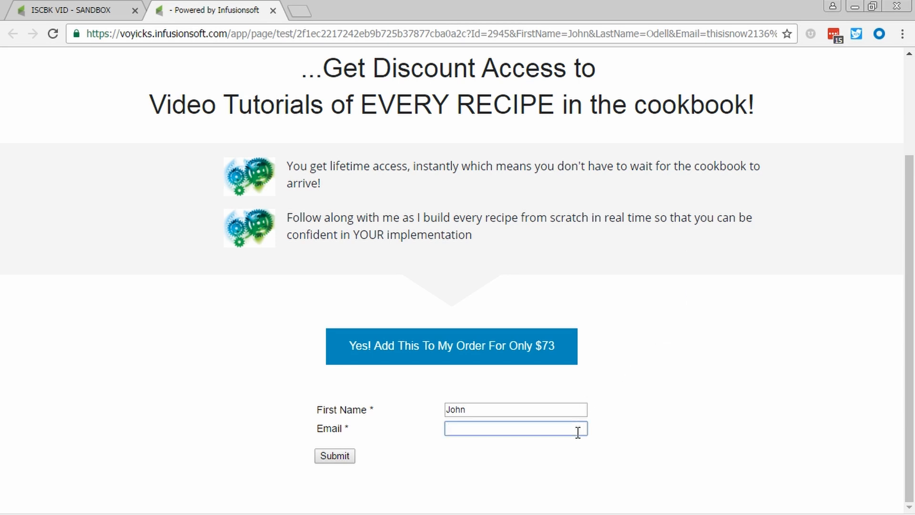
left_click(587, 450)
left_click_drag(518, 459, 306, 405)
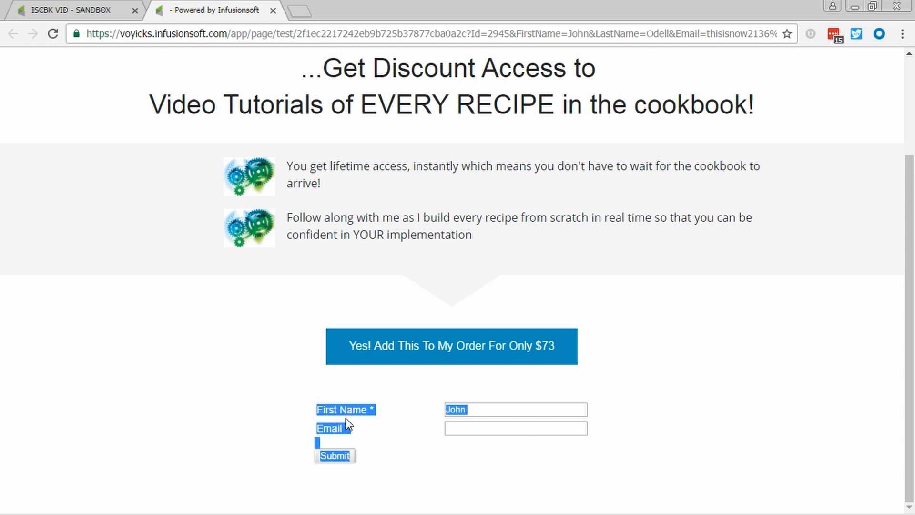
left_click(333, 405)
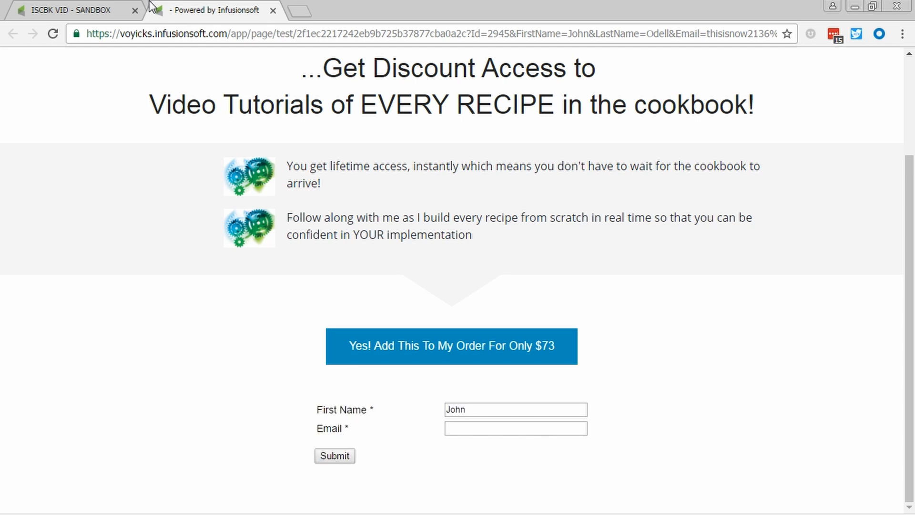
middle_click(199, 7)
Open the Tutorial Upsell page's hosted landing page URL in a new tab and return to the campaign.
left_click(346, 101)
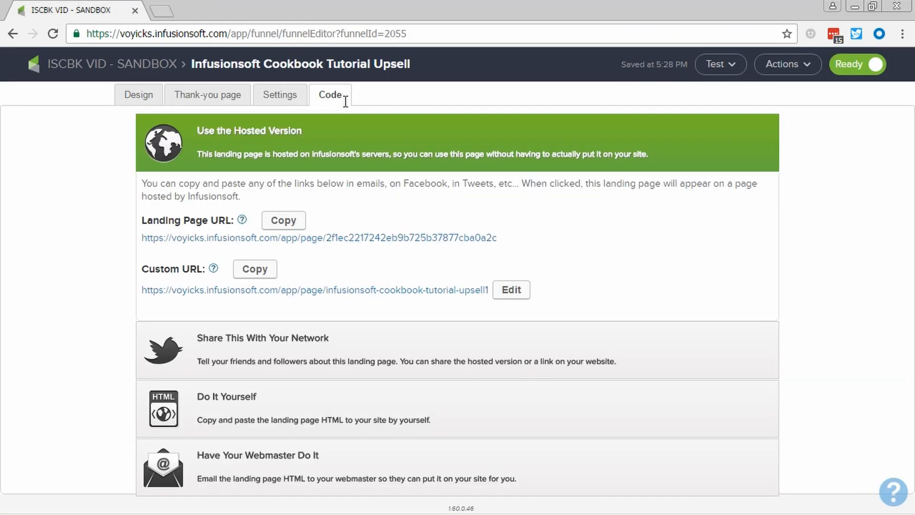
middle_click(368, 240)
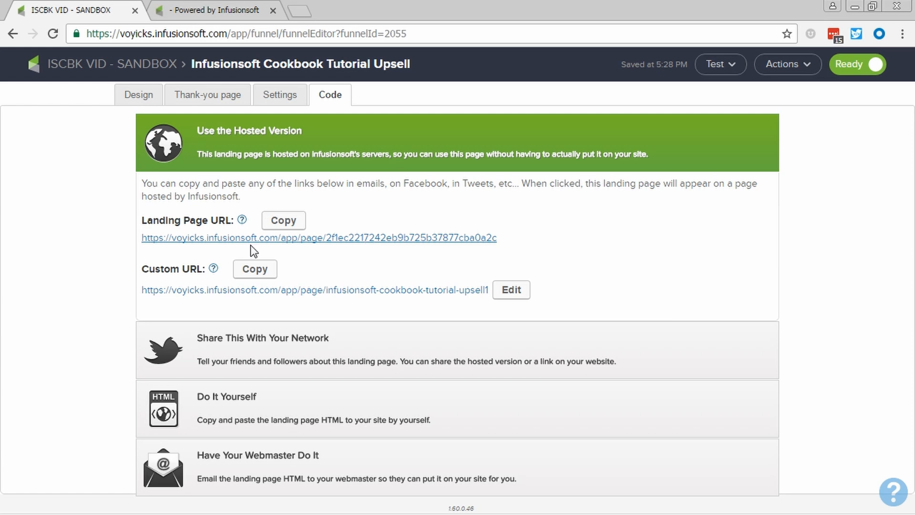
left_click(95, 70)
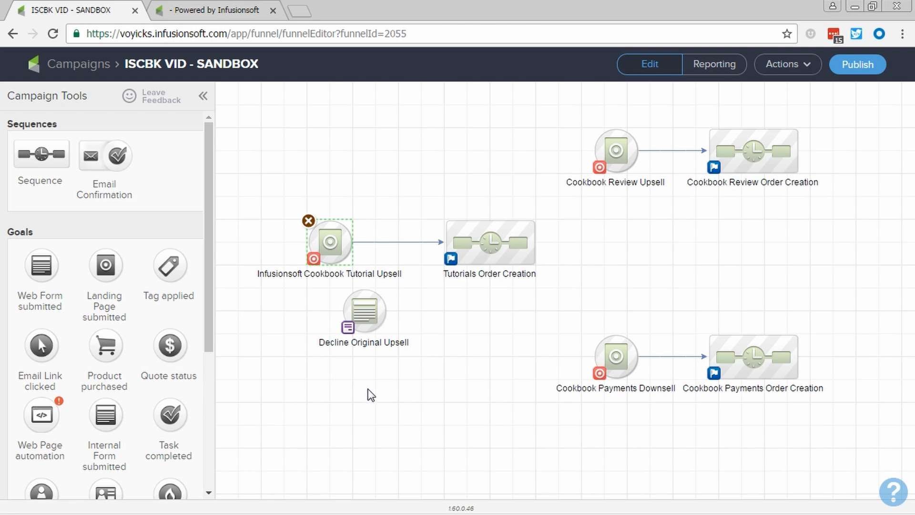
Publish the ISCBK VID - SANDBOX campaign and return to the upsell section in its edit view.
left_click(379, 398)
left_click(869, 68)
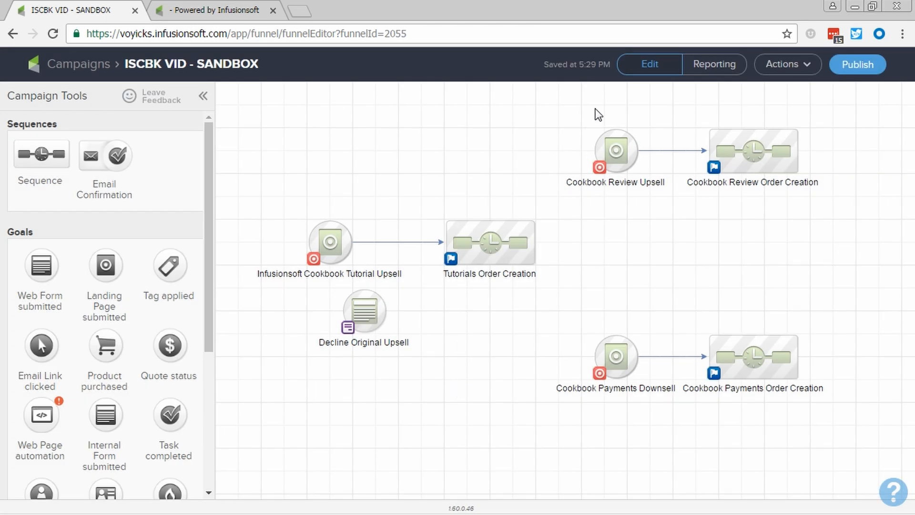
left_click(649, 65)
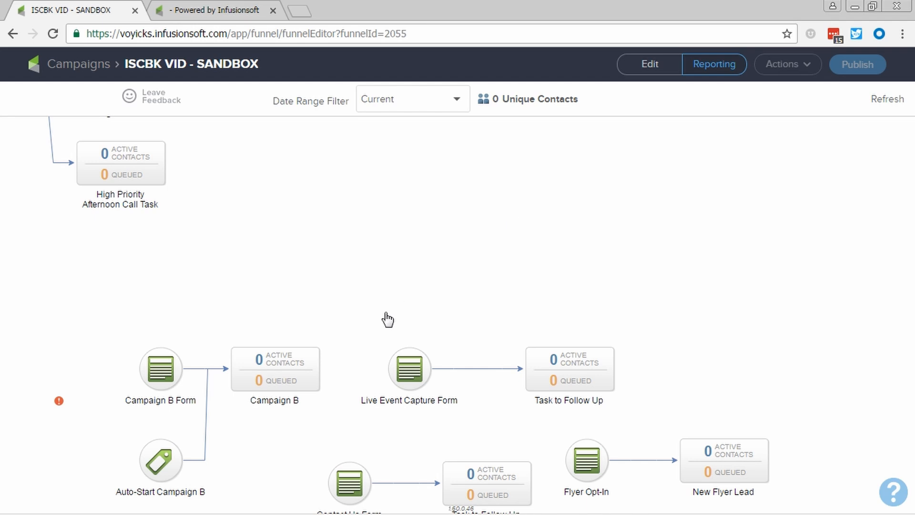
left_click_drag(281, 401, 763, 55)
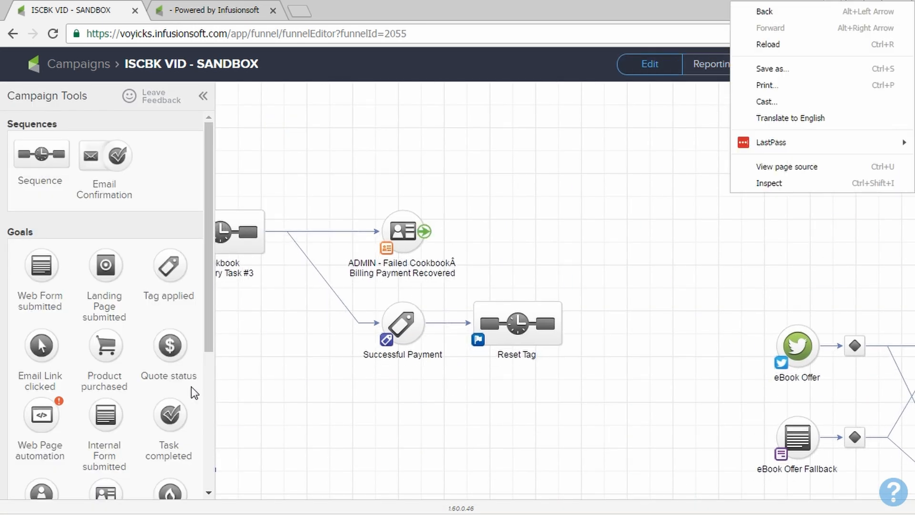
left_click_drag(243, 403, 714, 91)
left_click_drag(382, 335, 507, 409)
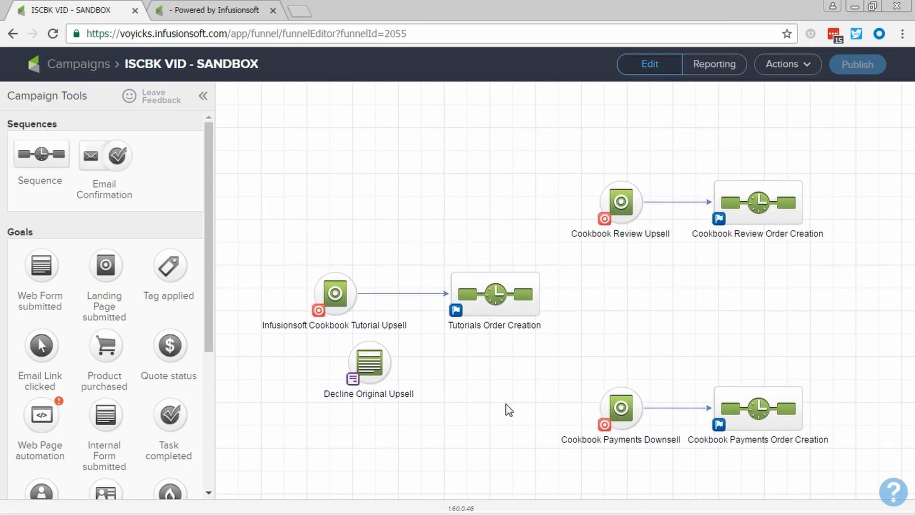
Switch to the hosted Tutorial Upsell landing page and reload it to check the published version.
left_click(195, 6)
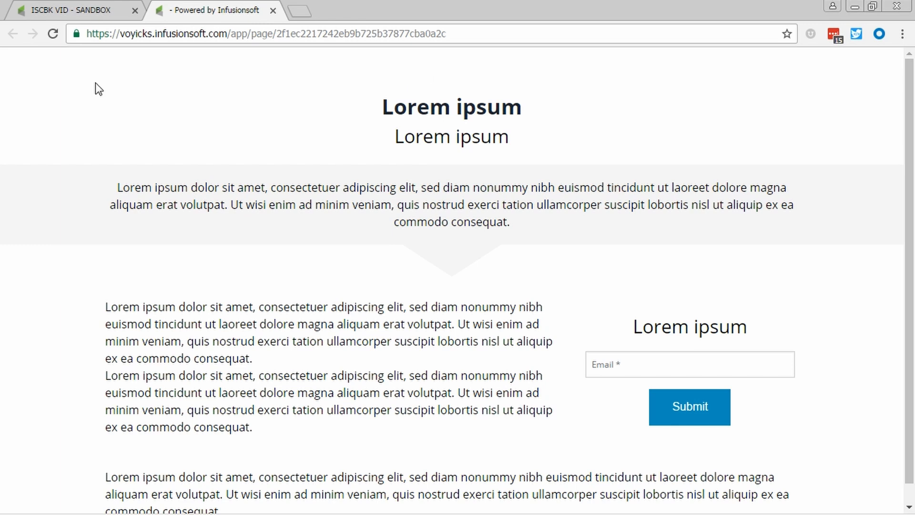
left_click(53, 33)
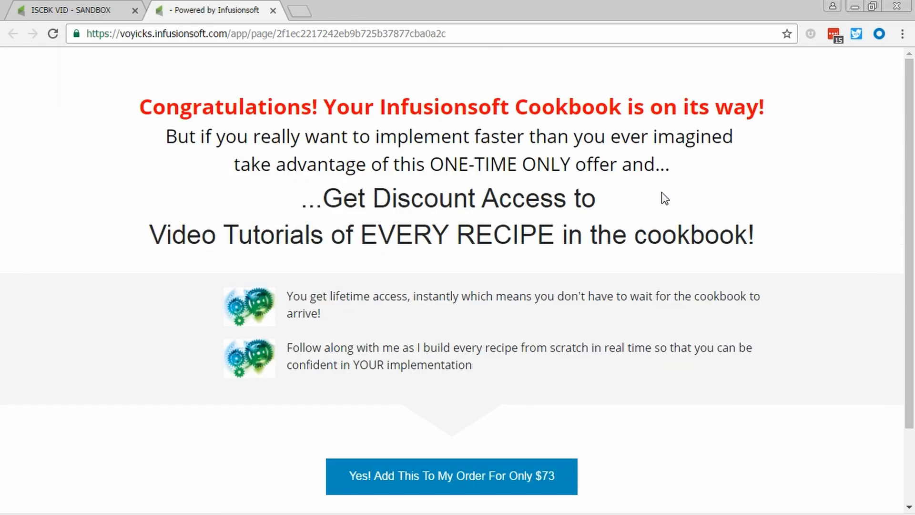
Accept the $73 tutorial offer on the live upsell page and examine the personal review offer it leads to.
scroll(661, 192, "down", 2)
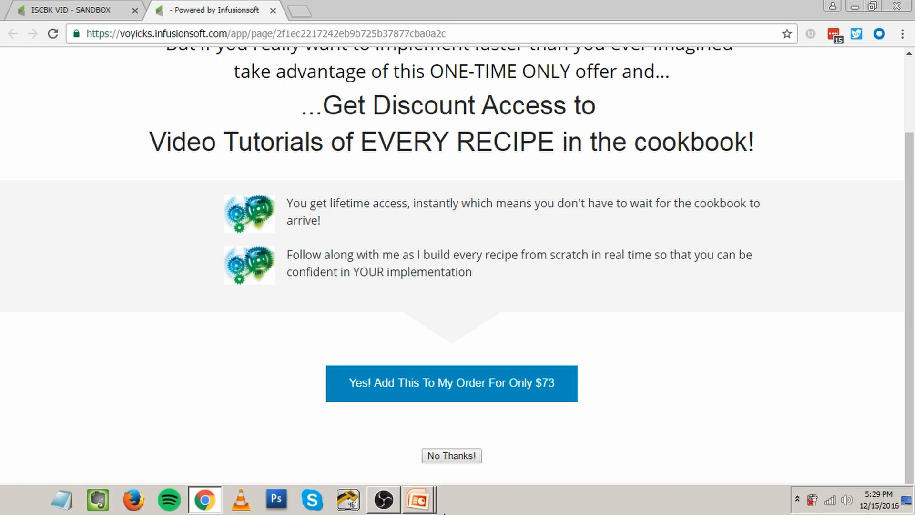
left_click(486, 35)
left_click(507, 37)
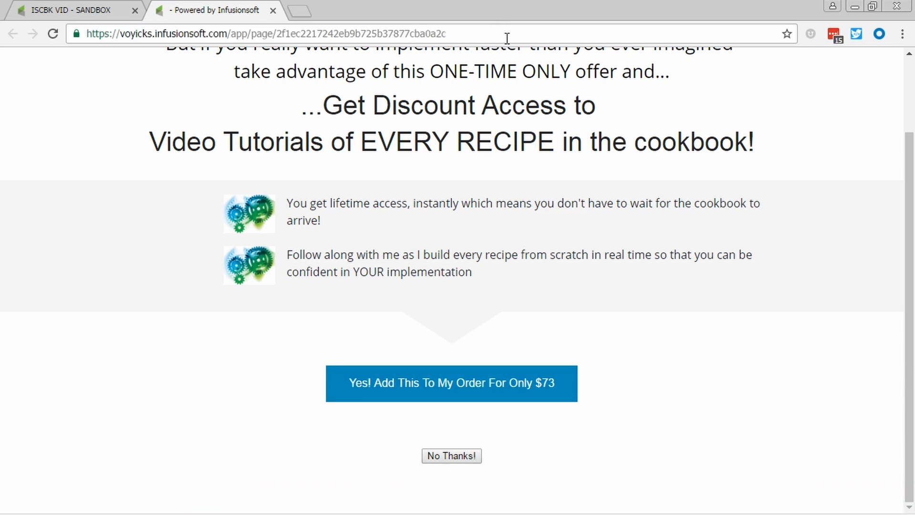
left_click(464, 395)
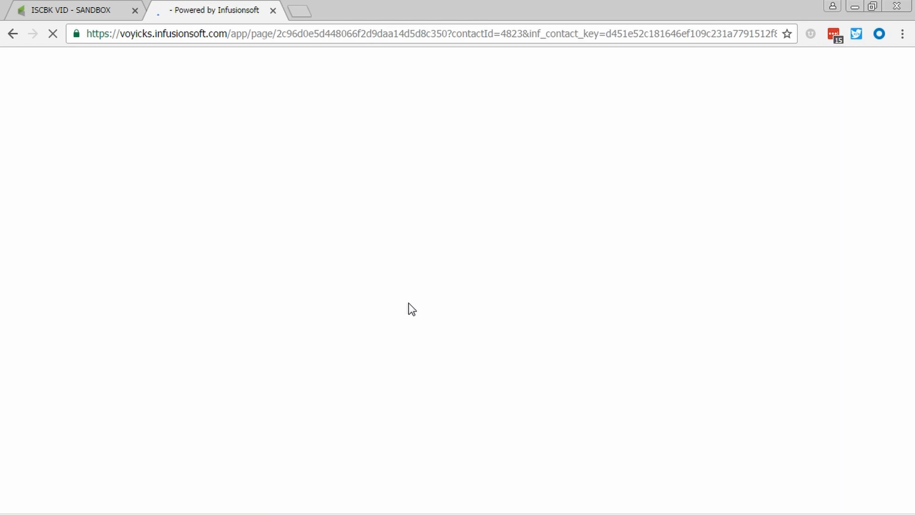
left_click_drag(418, 71, 507, 165)
scroll(515, 161, "down", 1)
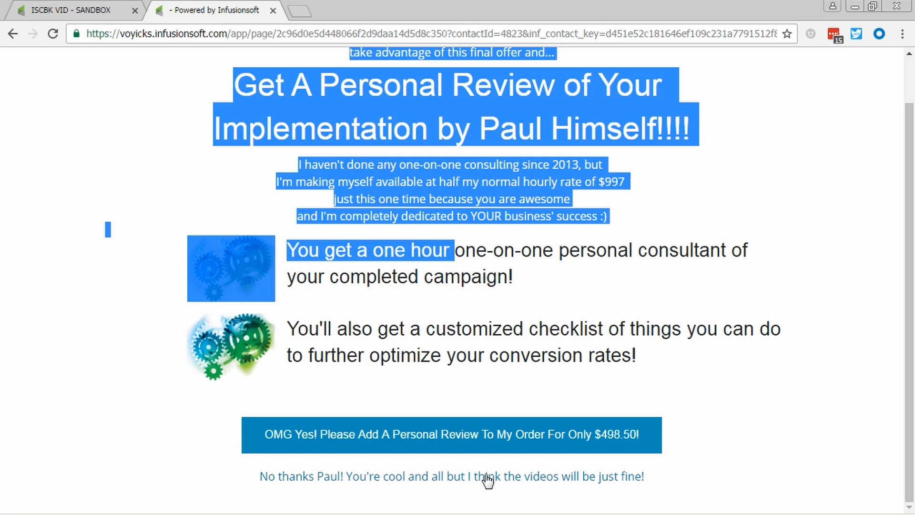
Go back to the tutorial upsell page and test its No Thanks decline form.
left_click(403, 244)
key("alt+Left")
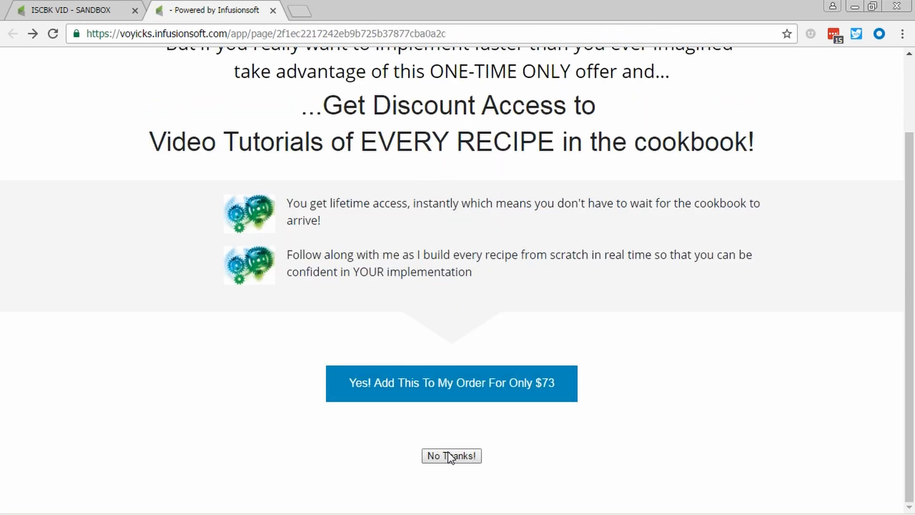
left_click(451, 457)
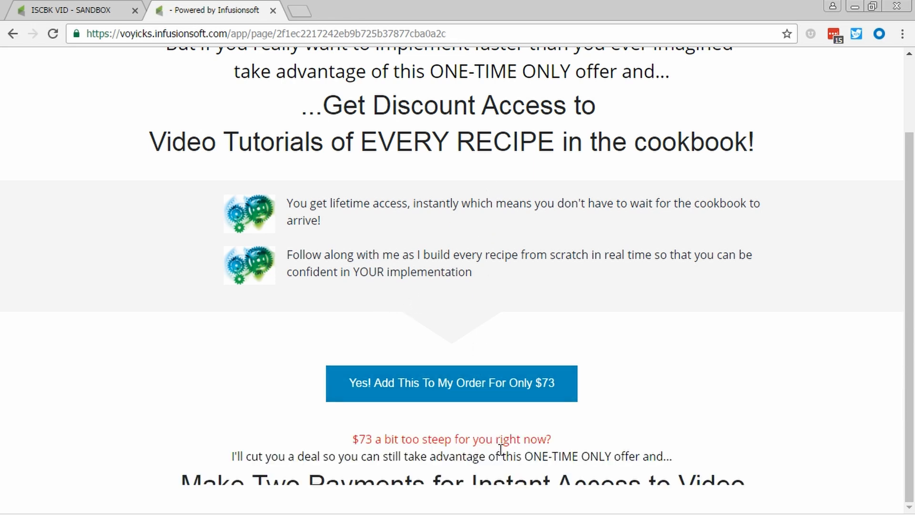
Enable Redirect to thank-you page for the Decline Original Upsell form in the campaign.
left_click(82, 13)
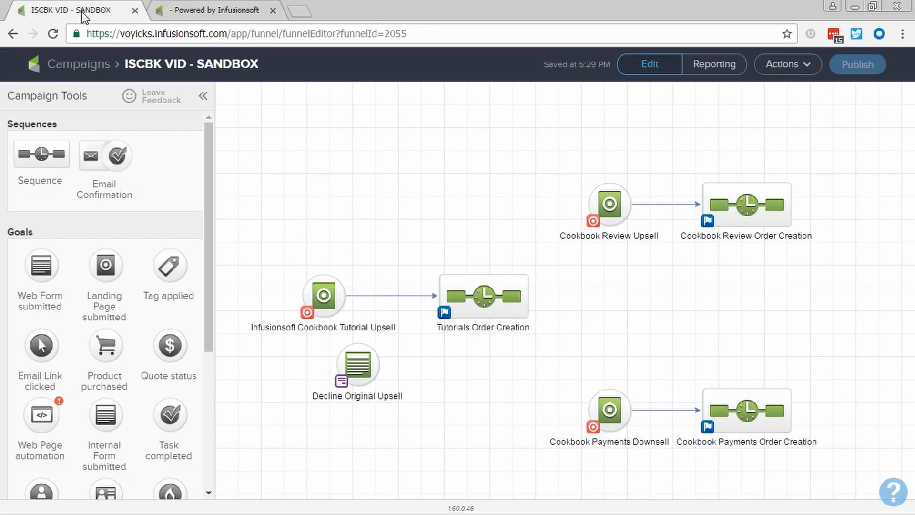
double_click(364, 370)
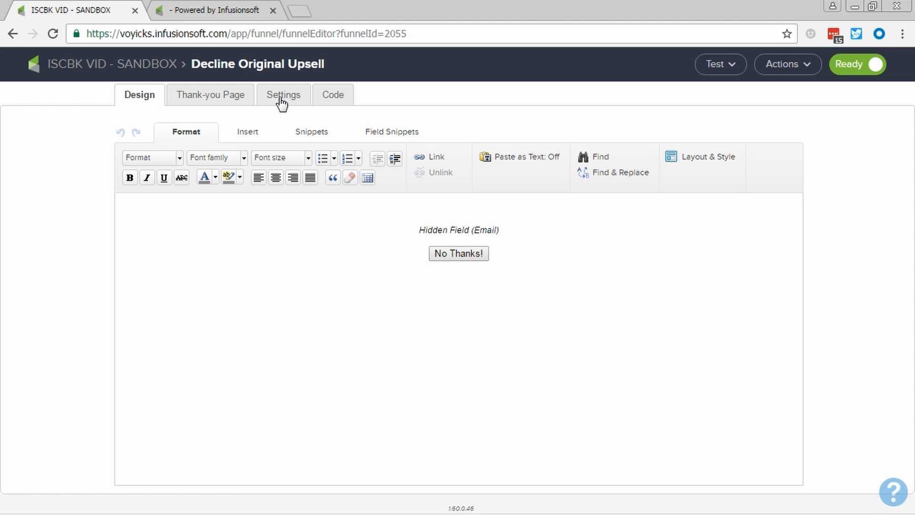
left_click(219, 97)
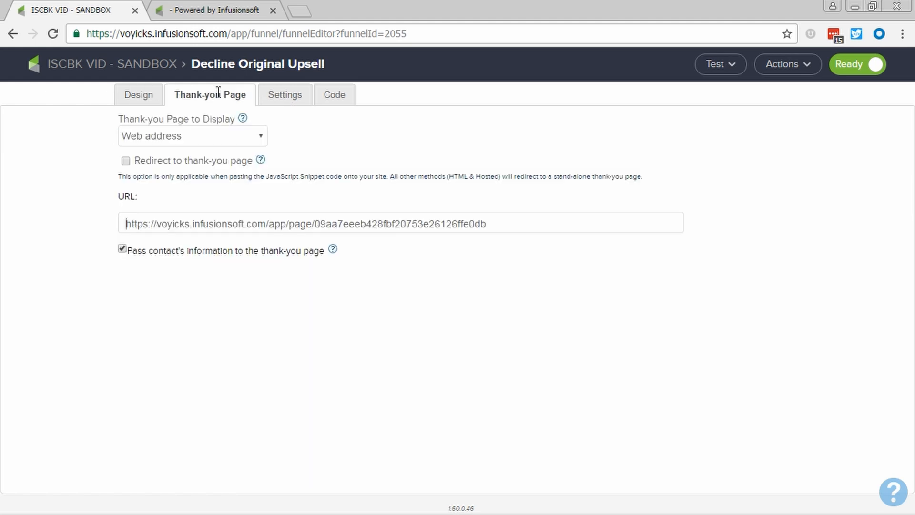
left_click(126, 161)
Examine how the two-payment downsell offer is displayed inside the live tutorial upsell page.
left_click(210, 9)
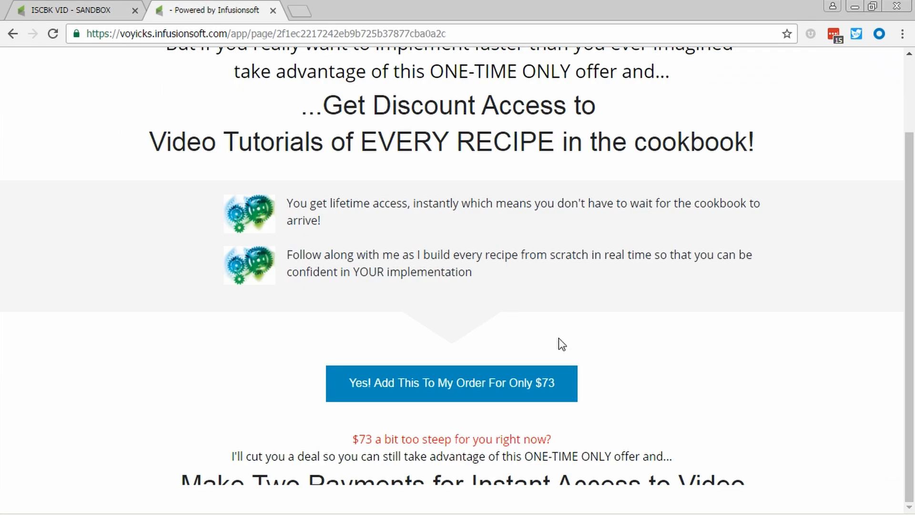
left_click_drag(487, 438, 484, 480)
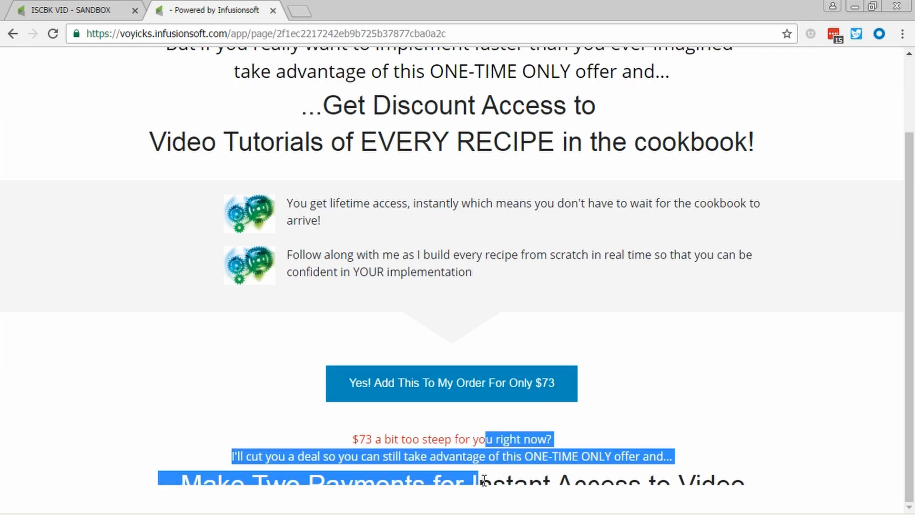
left_click(490, 431)
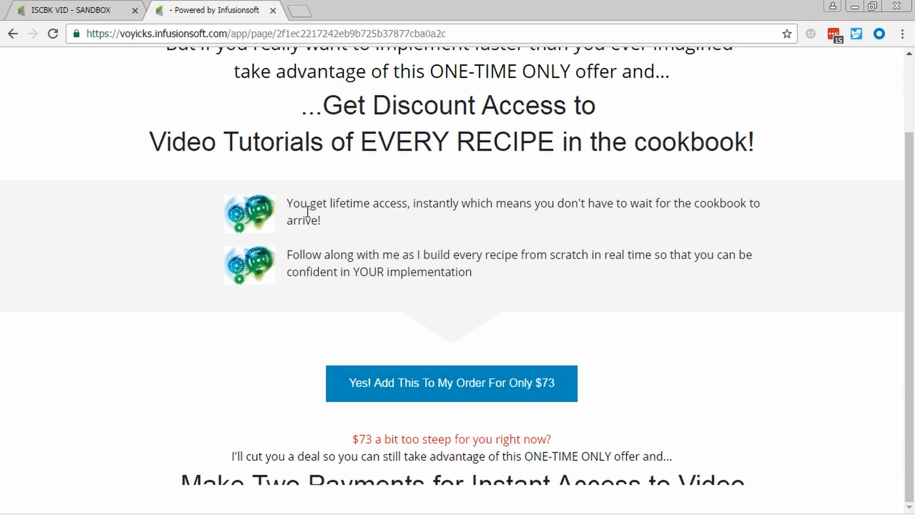
Return to the ISCBK VID - SANDBOX campaign from the decline form and publish it.
left_click(120, 11)
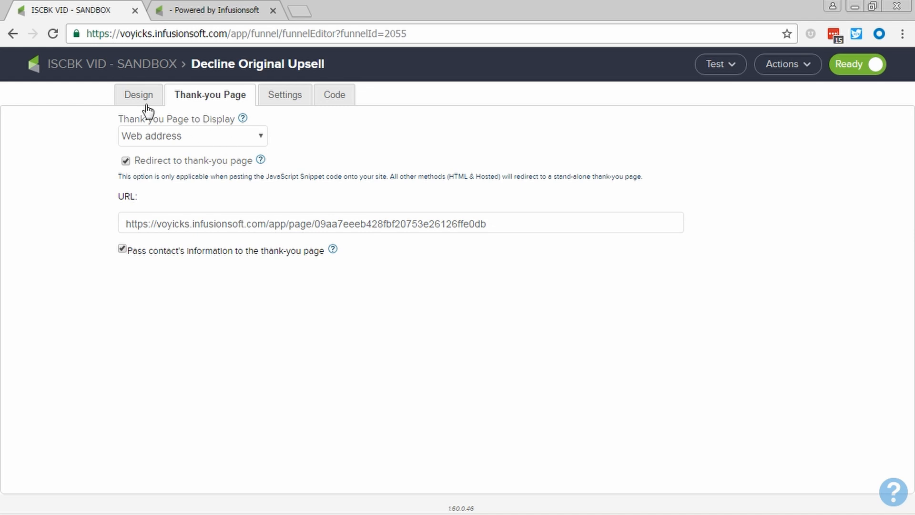
left_click(133, 71)
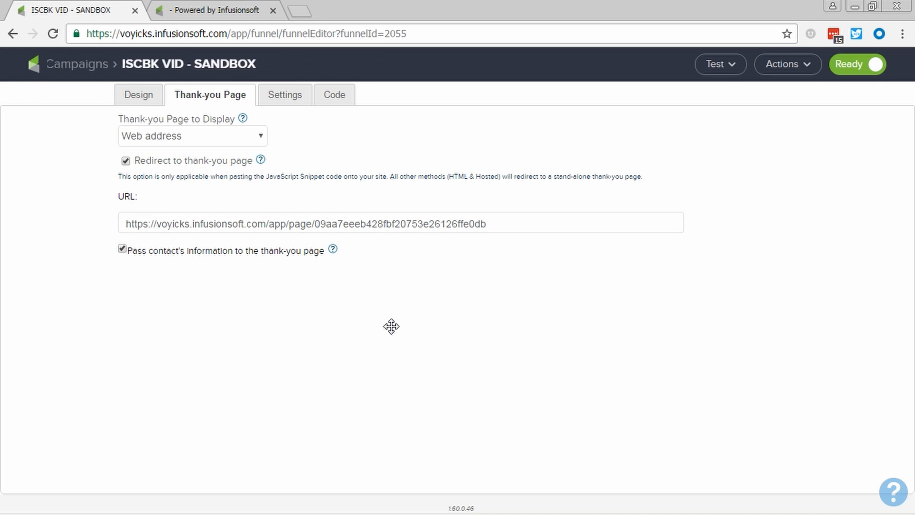
left_click(849, 65)
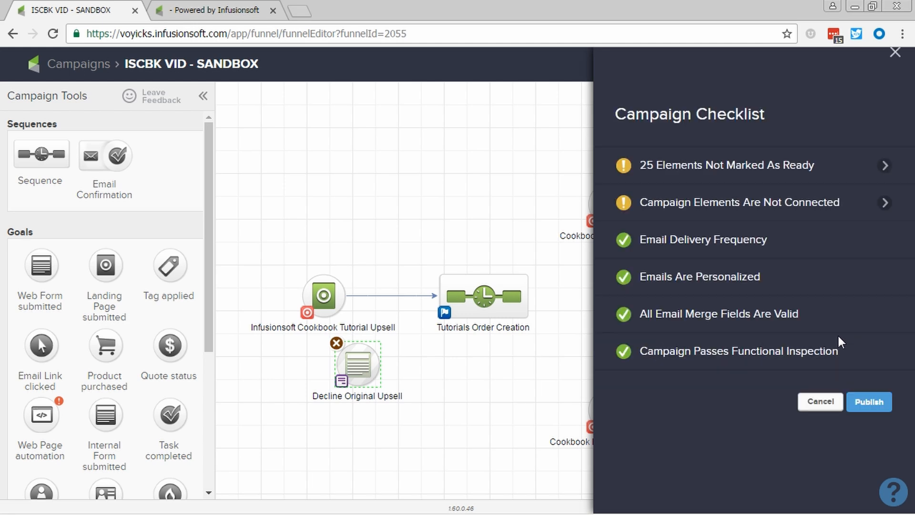
left_click(868, 402)
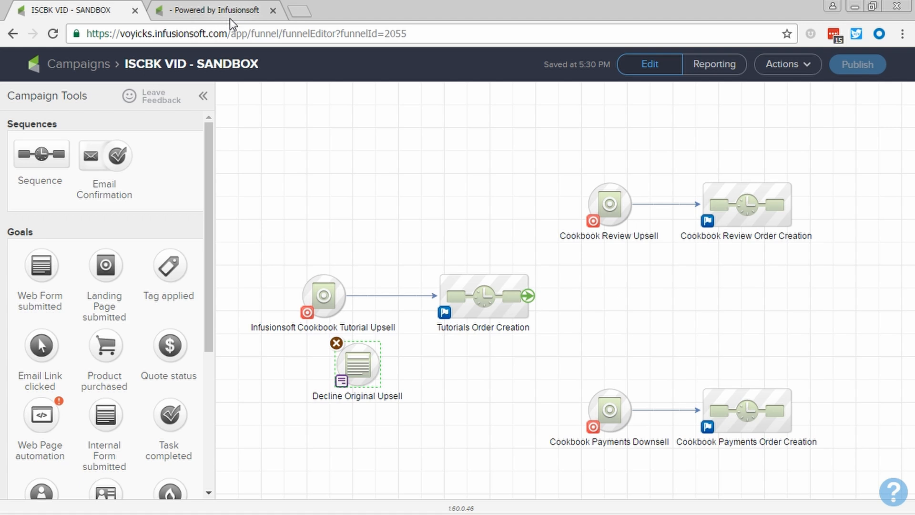
Retest the No Thanks decline form from the live upsell page, check the downsell page and close it.
left_click(230, 17)
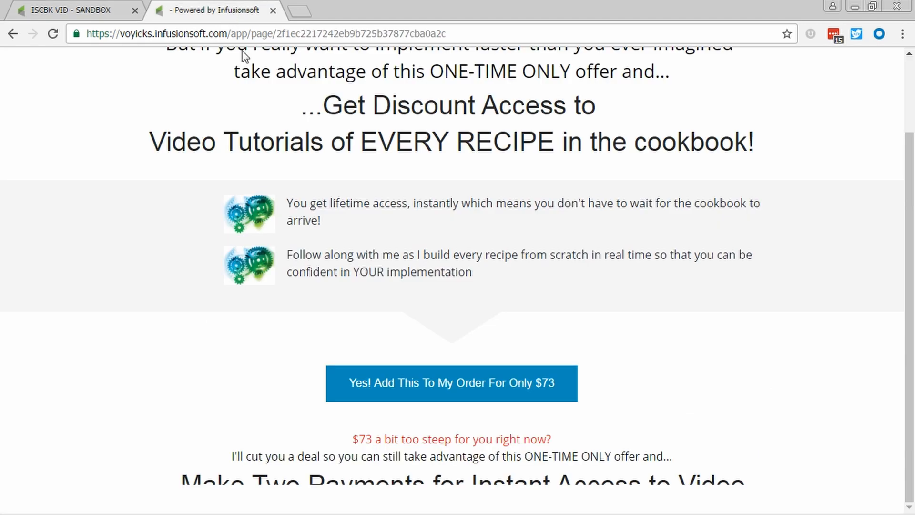
key("alt+Left")
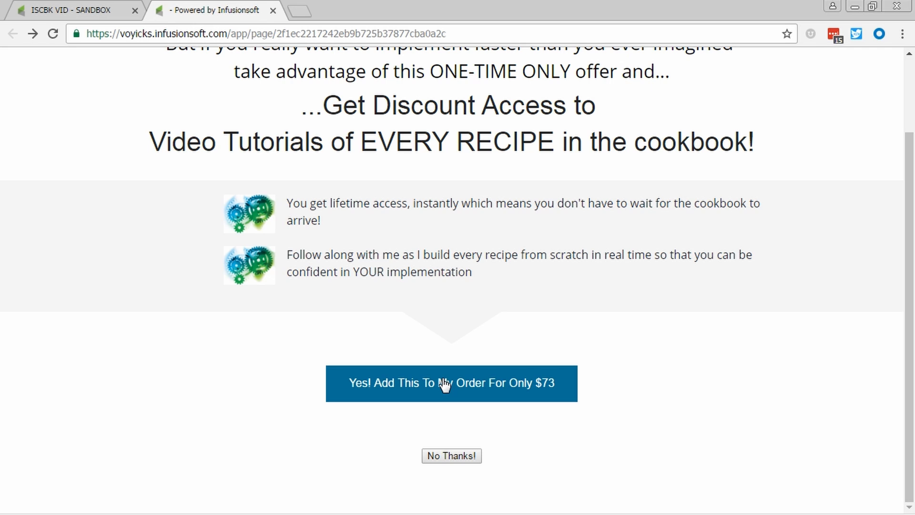
left_click(448, 458)
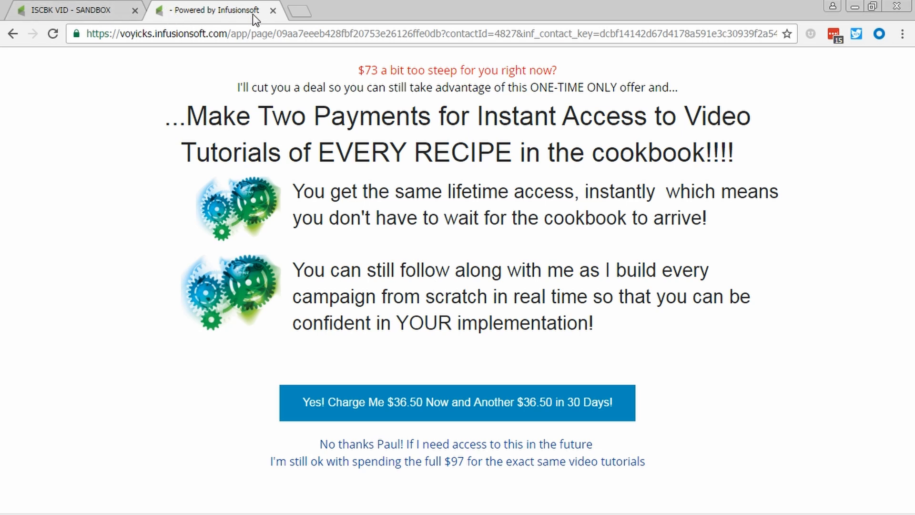
left_click(272, 11)
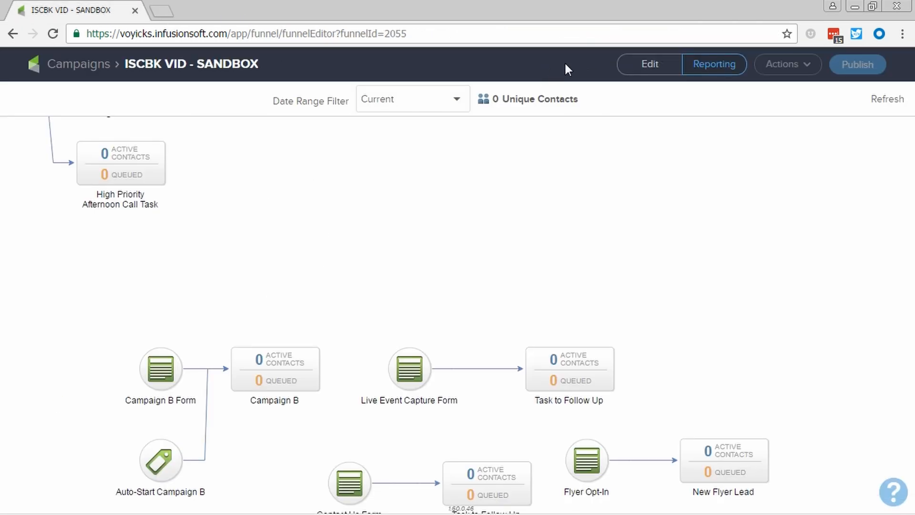
Return the campaign to its edit view and bring up the upsell and downsell section.
left_click(630, 69)
left_click_drag(266, 363, 829, 75)
left_click_drag(408, 355, 877, 19)
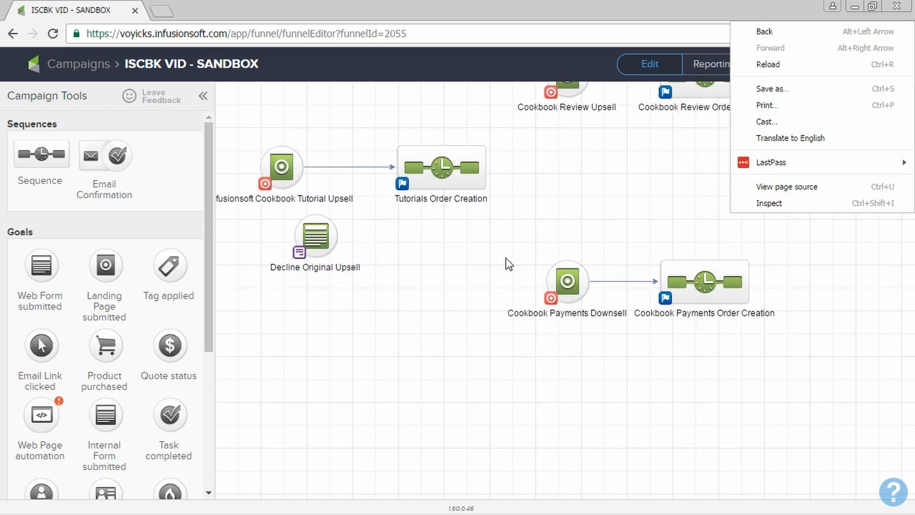
left_click_drag(506, 259, 567, 390)
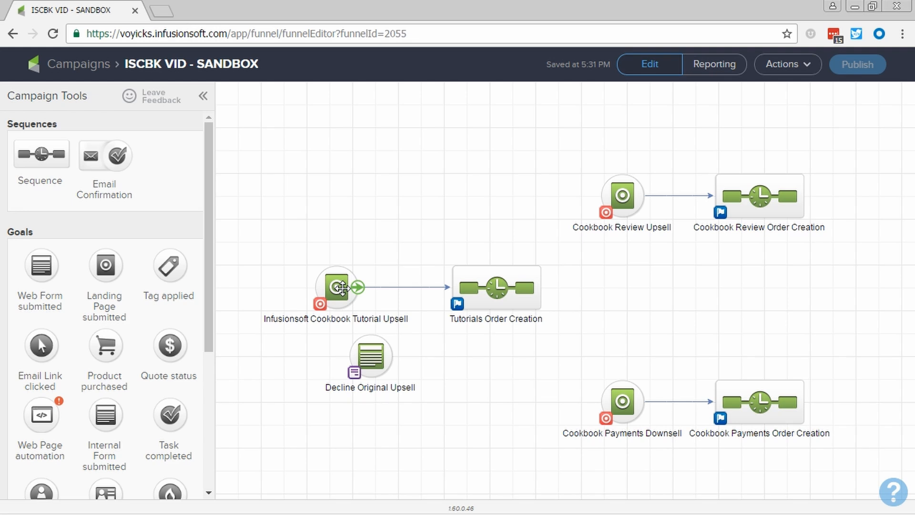
Review the campaign flow from the tutorial upsell and decline form through the review upsell, payments downsell and order creation sequences.
mouse_move(370, 352)
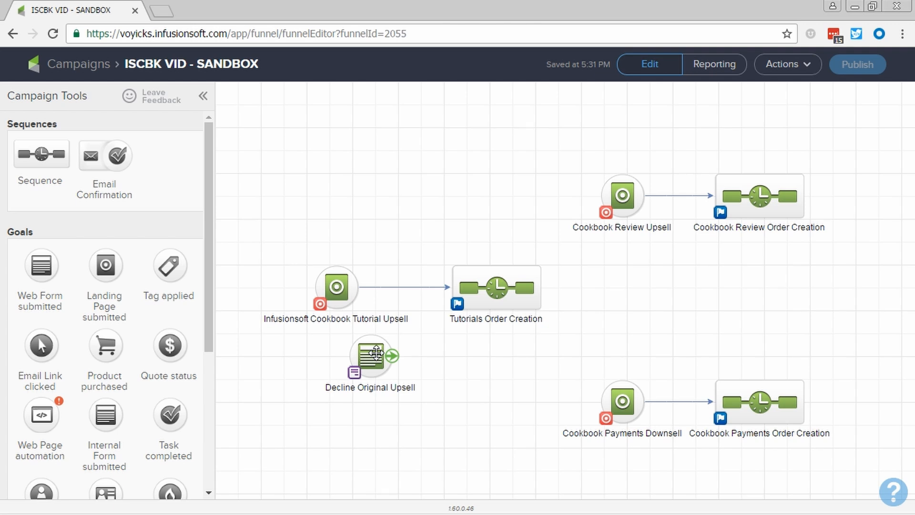
mouse_move(344, 293)
left_click_drag(262, 235, 398, 330)
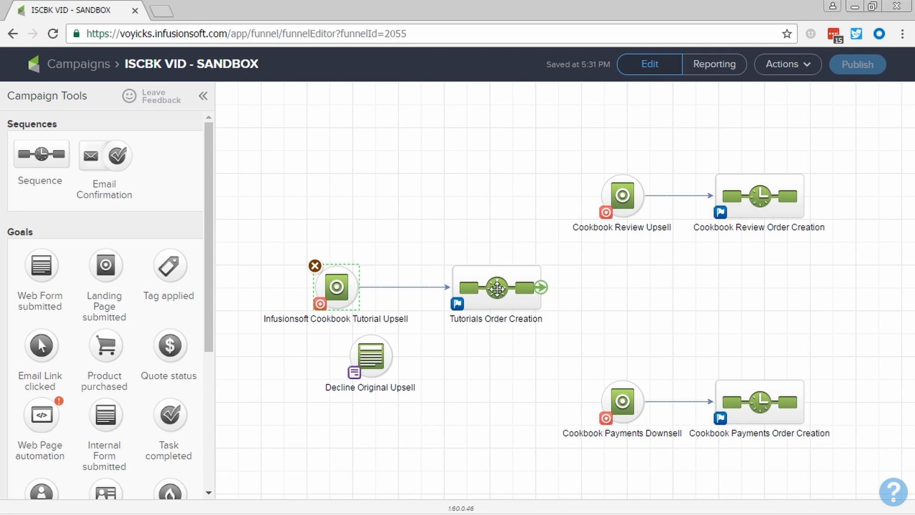
left_click(508, 298)
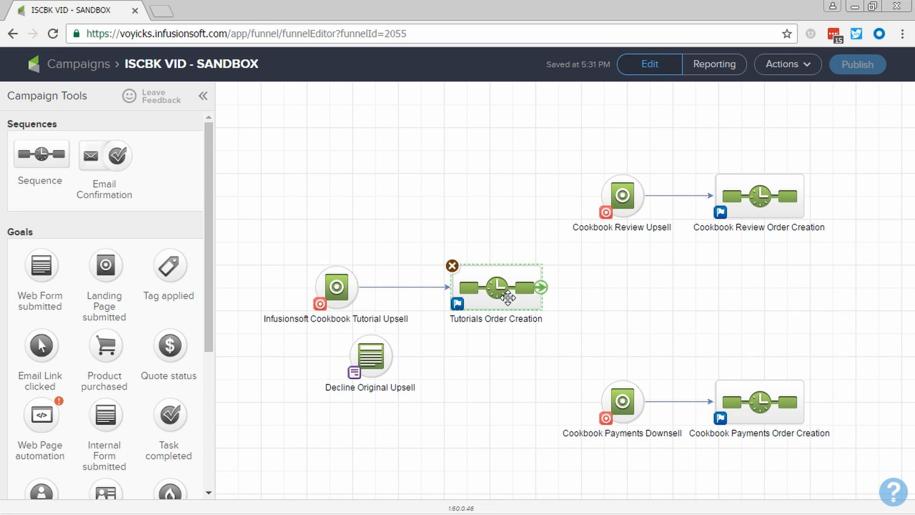
left_click(625, 197)
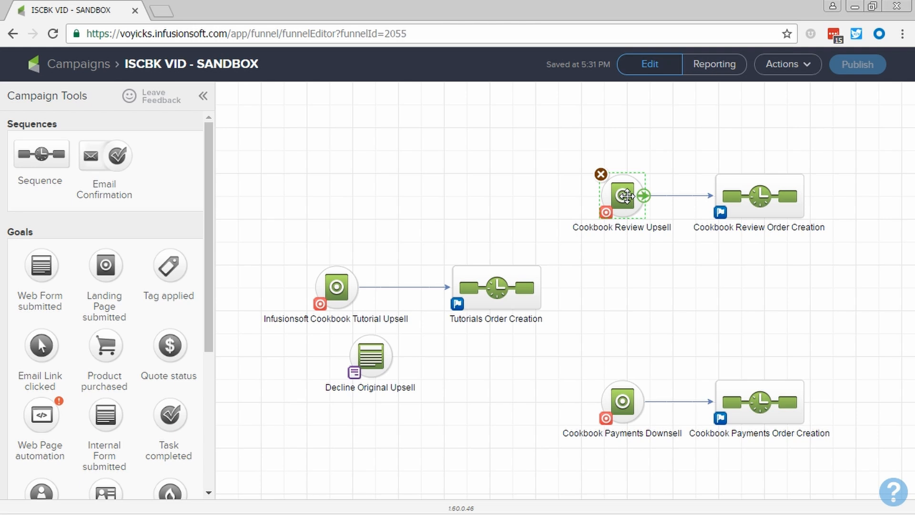
left_click(760, 196)
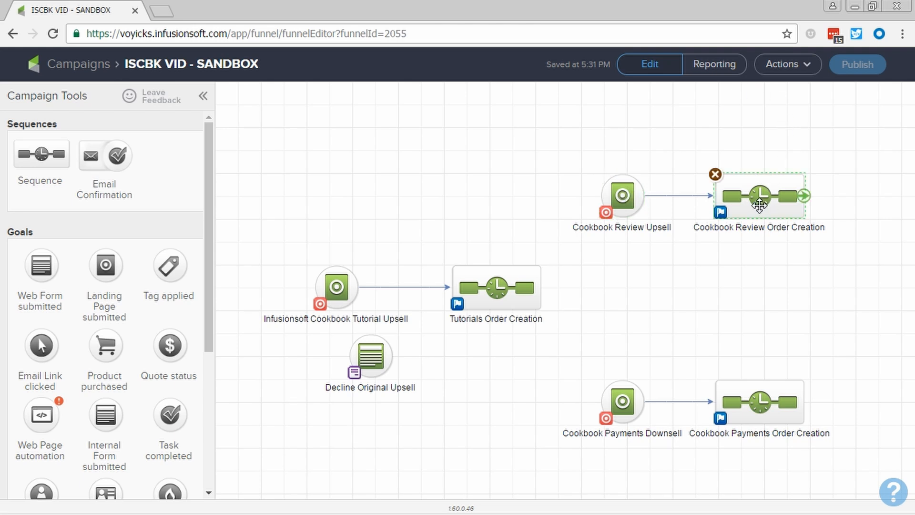
left_click(634, 309)
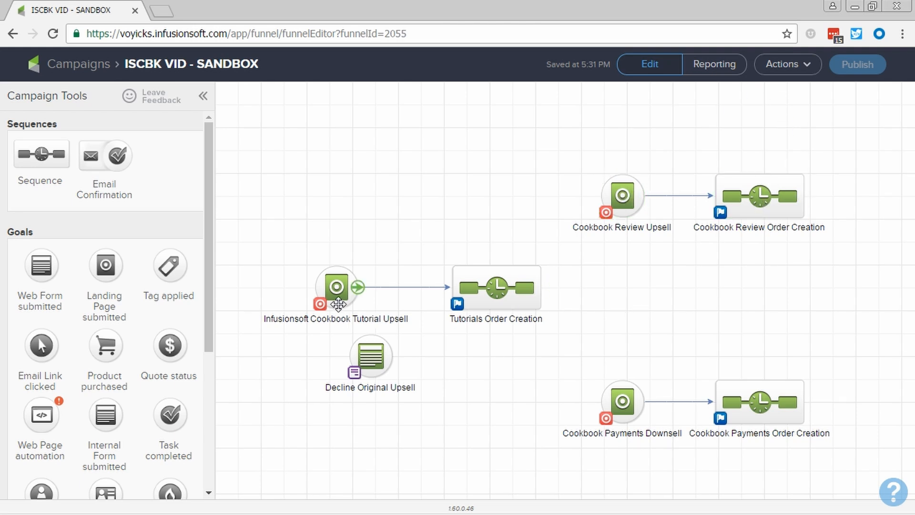
left_click(374, 357)
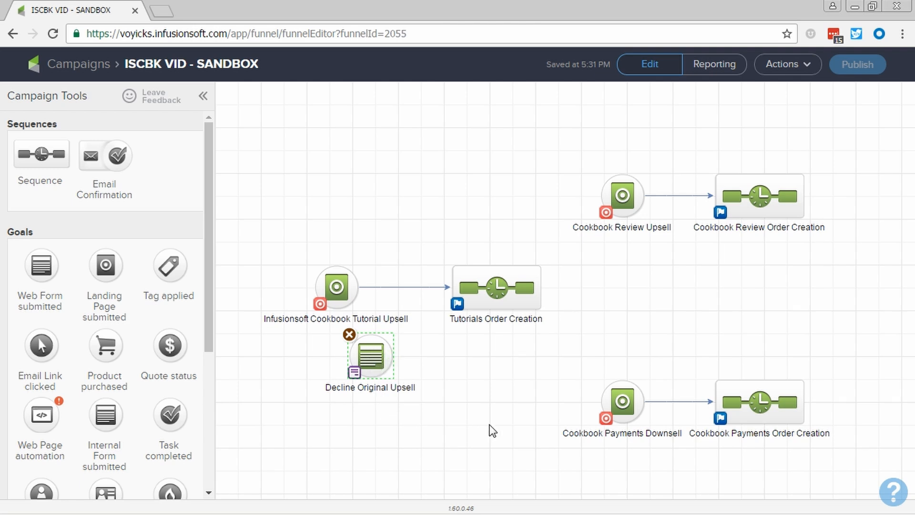
mouse_move(623, 404)
mouse_move(733, 395)
left_click(686, 278)
Switch to the upsell-downsell slide show in PowerPoint.
key("alt+Tab")
key("alt+Tab")
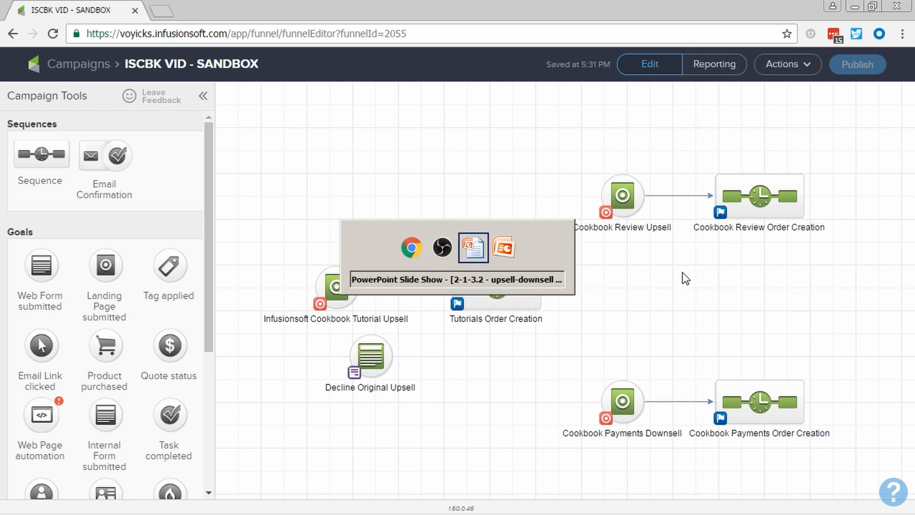